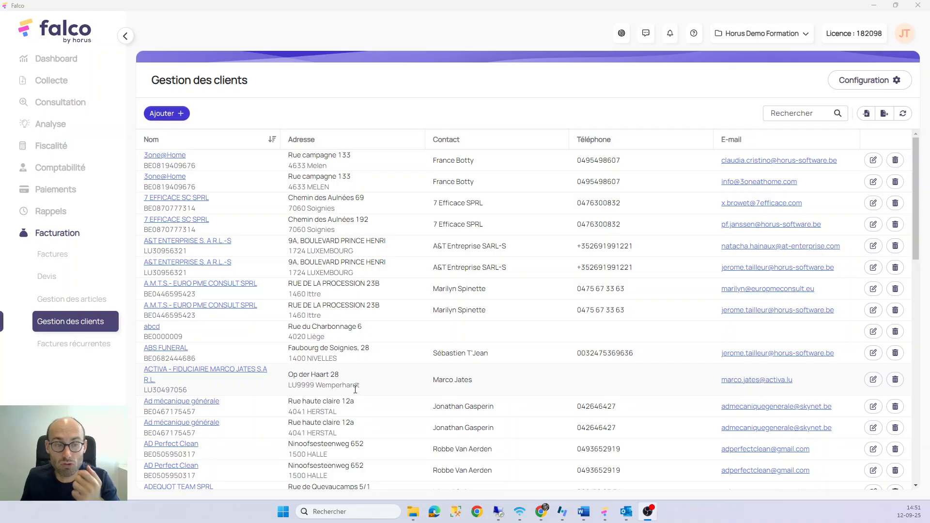
# Start a new client named 'Super Entreprise'
pyautogui.click(62, 102)
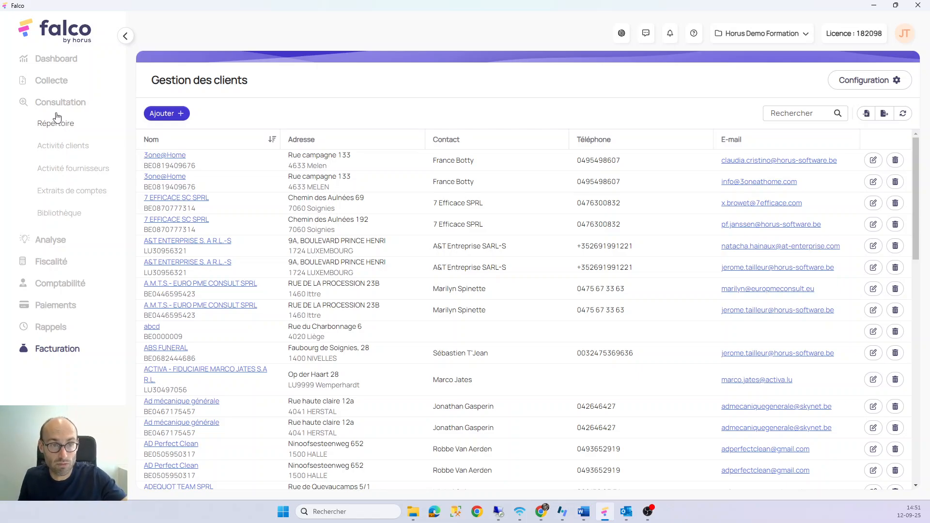
pyautogui.click(51, 349)
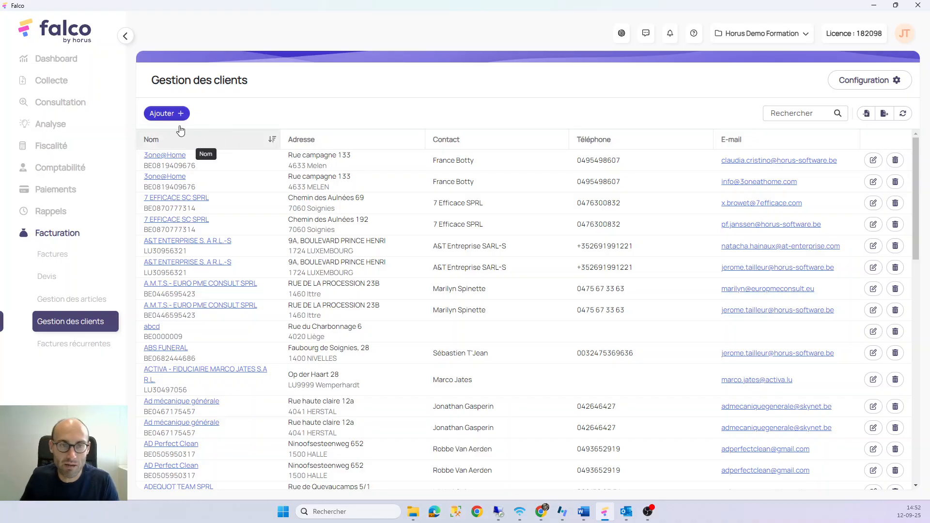
pyautogui.click(171, 115)
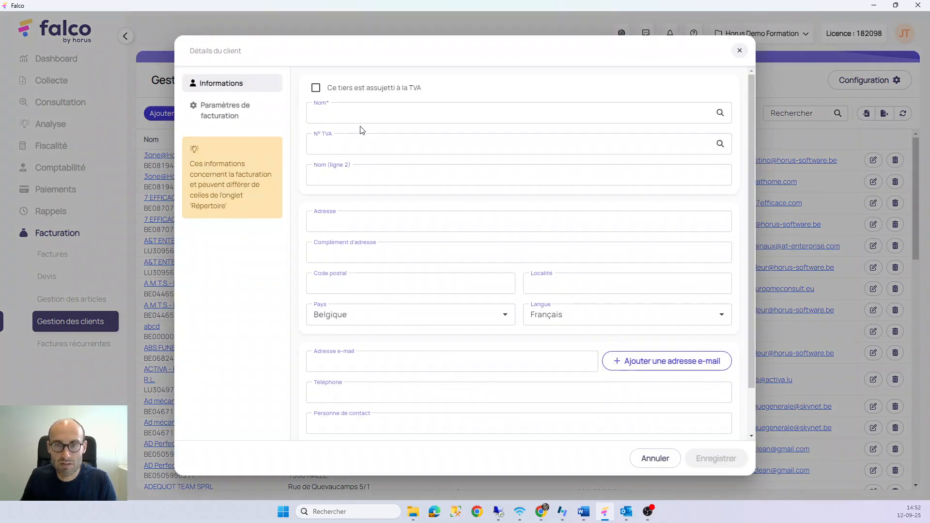
pyautogui.click(332, 110)
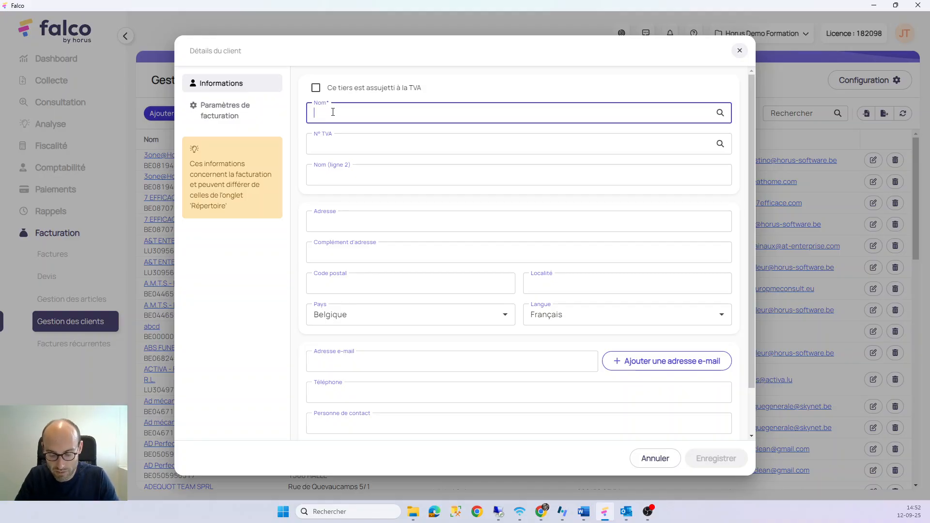
pyautogui.write('Super En')
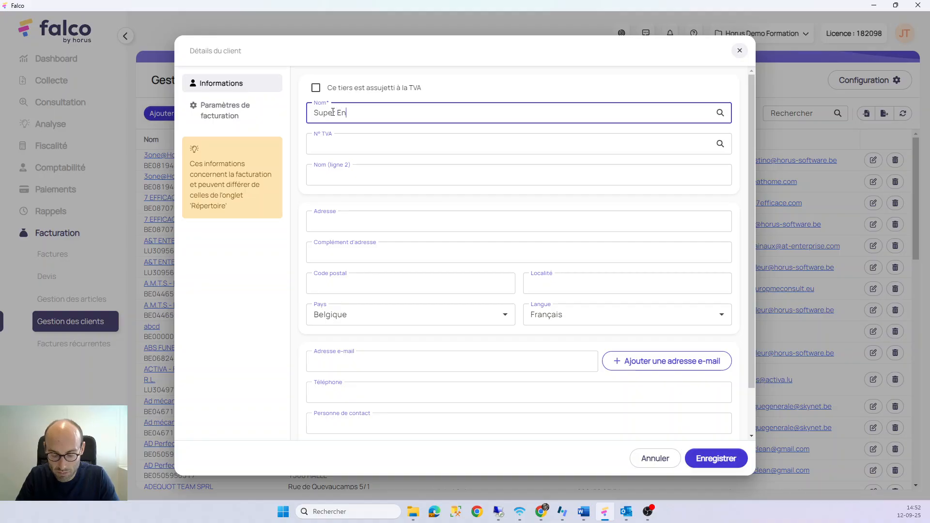
pyautogui.write('treprise')
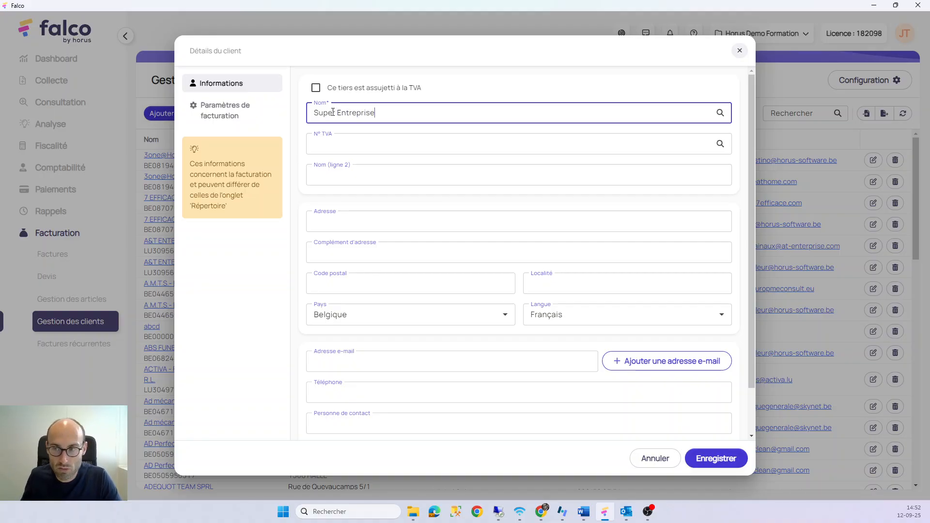
# Mark the client as VAT-liable and enter its Belgian VAT number, correcting it until accepted
pyautogui.click(316, 90)
pyautogui.click(334, 145)
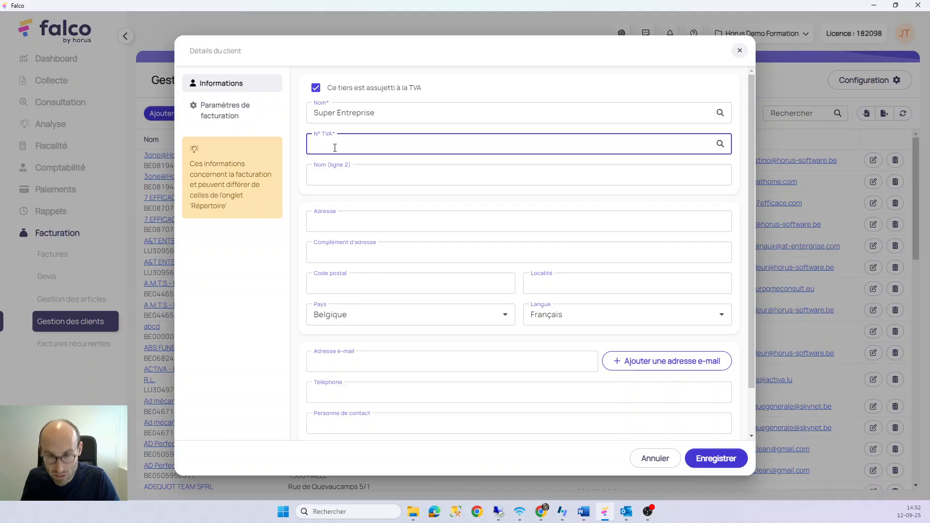
pyautogui.write('BE')
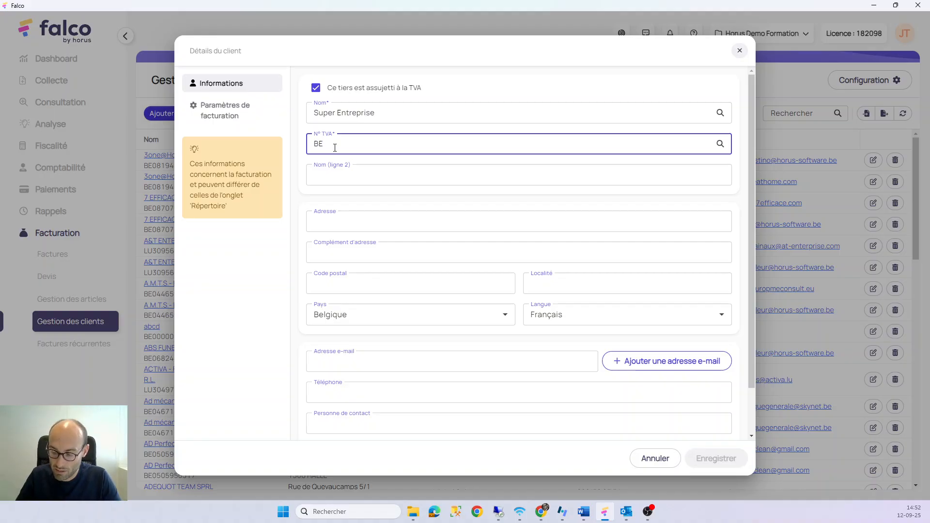
pyautogui.write('000000')
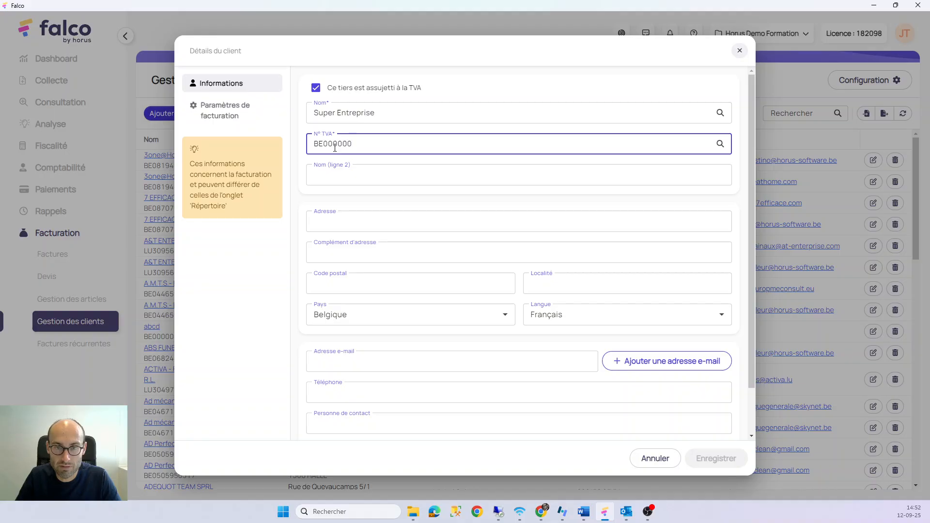
pyautogui.click(335, 148)
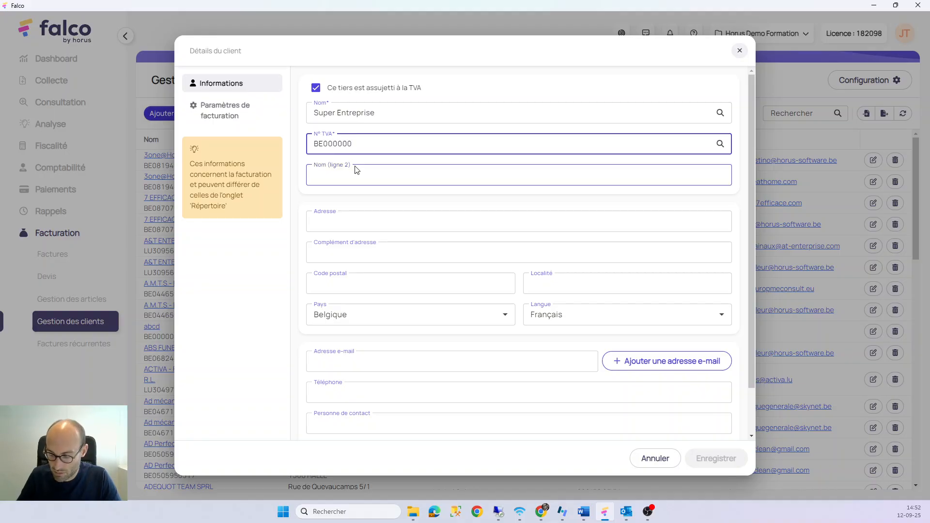
pyautogui.write('.000')
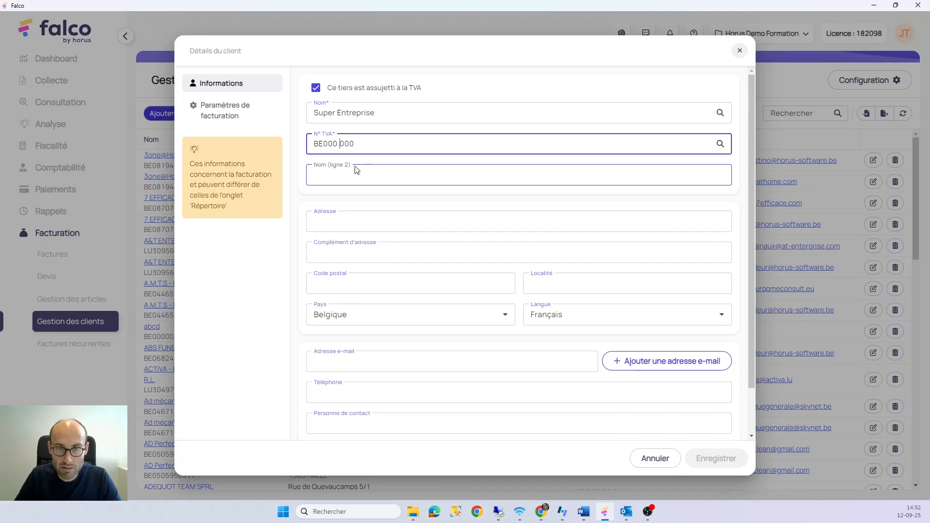
pyautogui.write('.097')
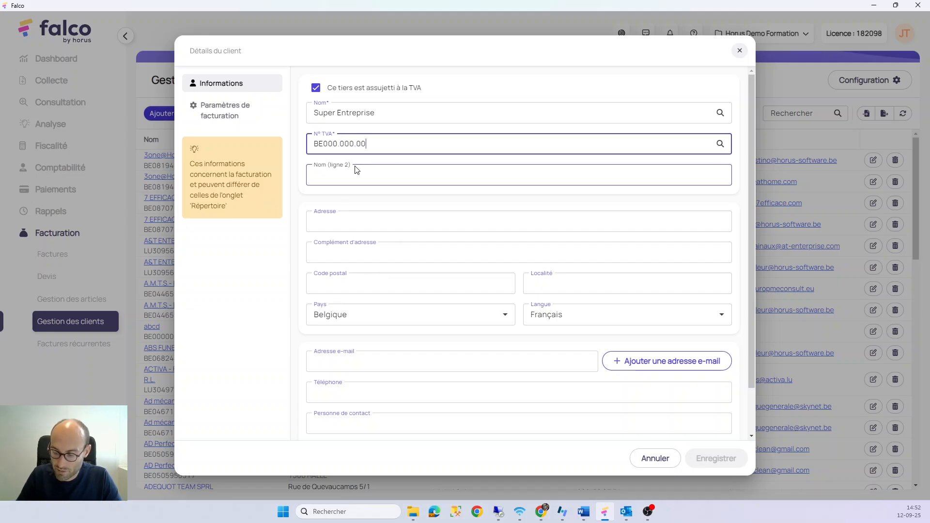
pyautogui.click(357, 169)
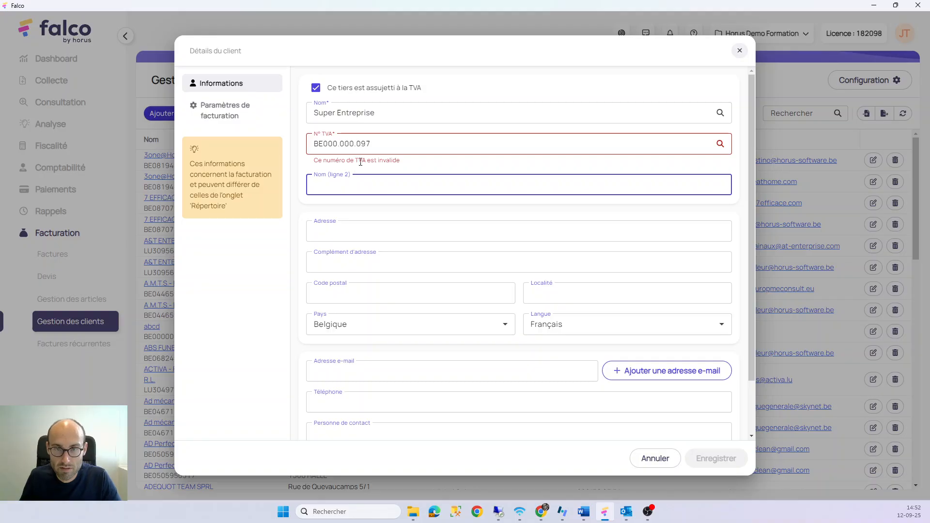
pyautogui.click(329, 144)
pyautogui.write('0')
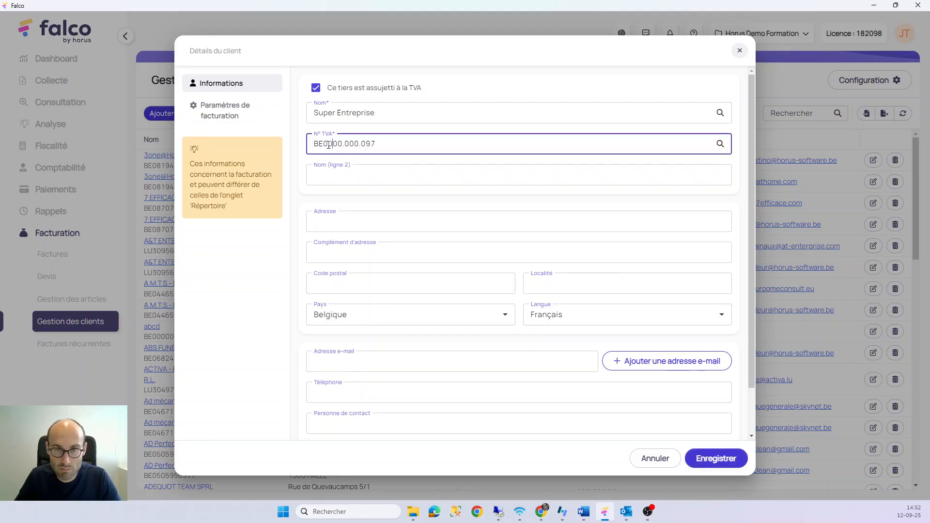
pyautogui.click(339, 182)
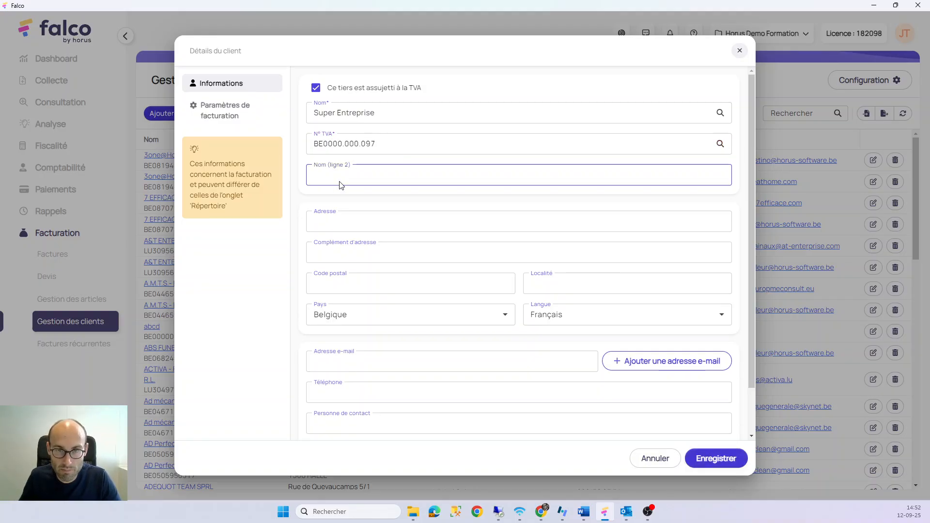
# Enter name line 2 'De la super ville', address 'Rue de l'entreprise', and postcode 4000 Liège
pyautogui.click(334, 215)
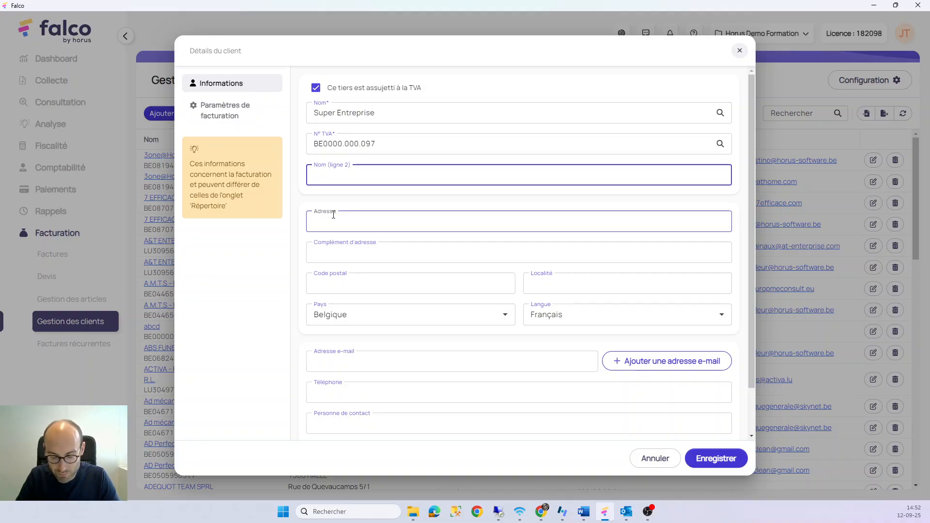
pyautogui.write('De la super v')
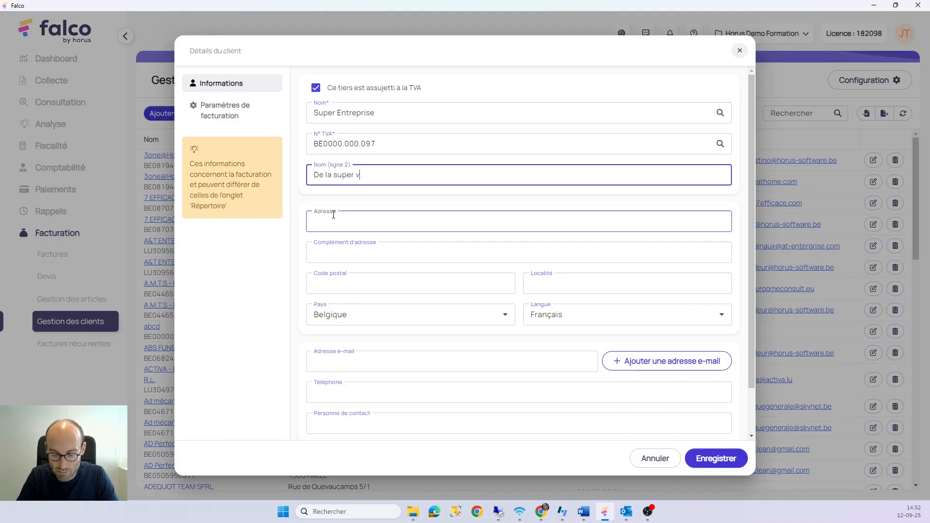
pyautogui.write('ille')
pyautogui.click(333, 215)
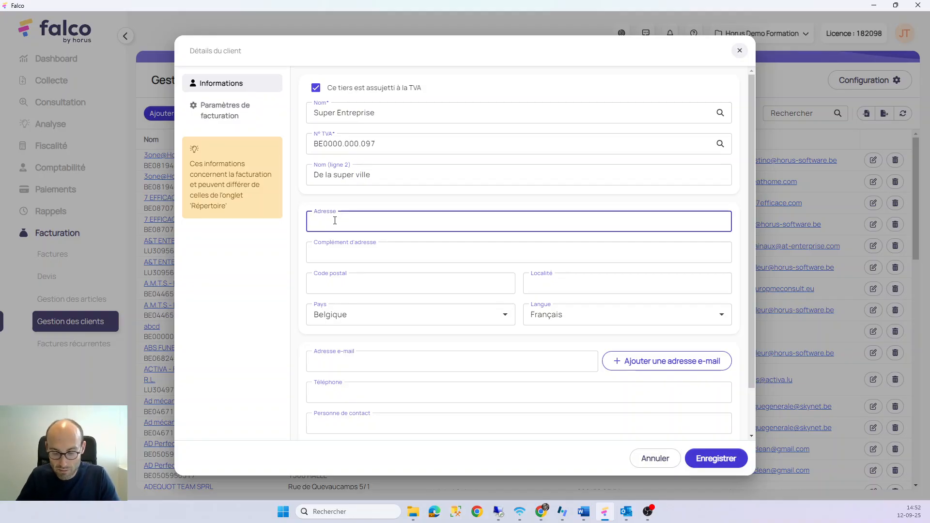
pyautogui.write("Rue de l'entreprsie")
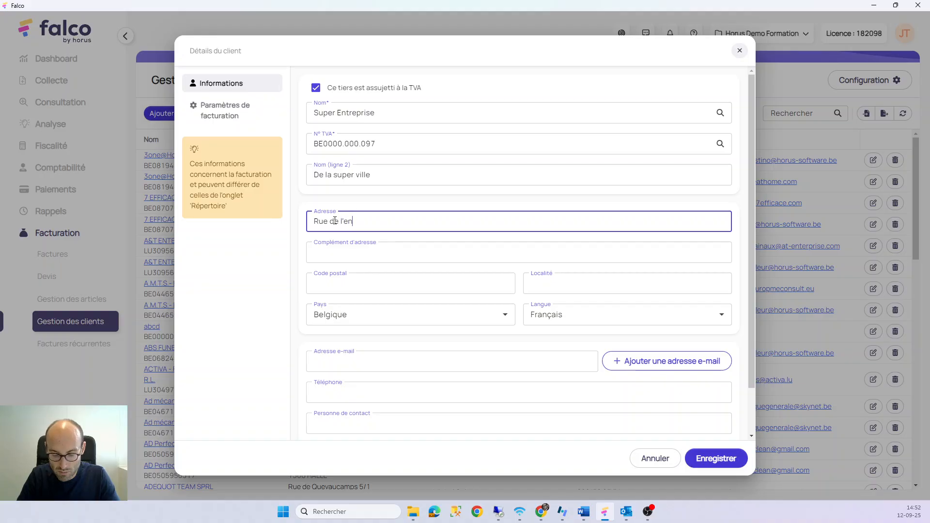
pyautogui.press('BackSpace')
pyautogui.press('BackSpace')
pyautogui.press('BackSpace')
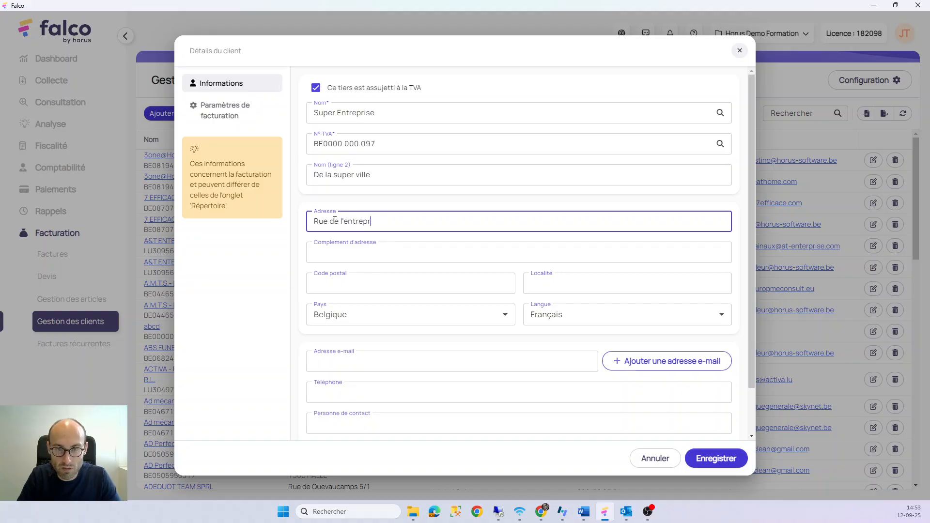
pyautogui.write('ise')
pyautogui.press('Tab')
pyautogui.press('Tab')
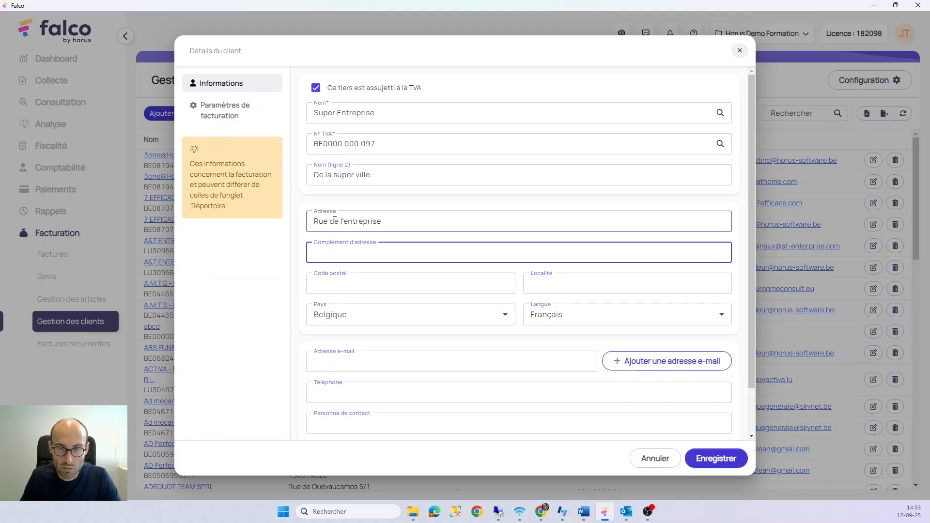
pyautogui.write('4000')
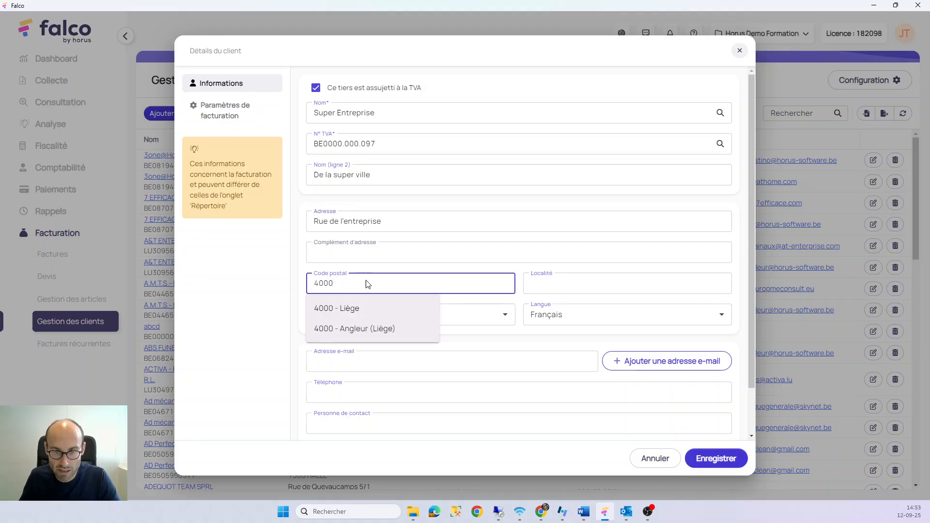
pyautogui.click(359, 309)
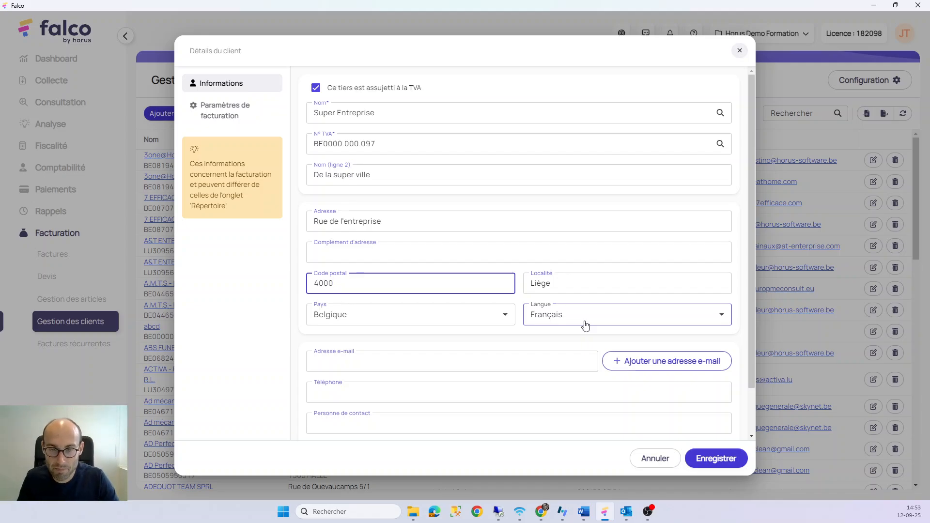
pyautogui.scroll(-2, 501, 307)
# Fill in the client's e-mail address and phone number
pyautogui.click(496, 306)
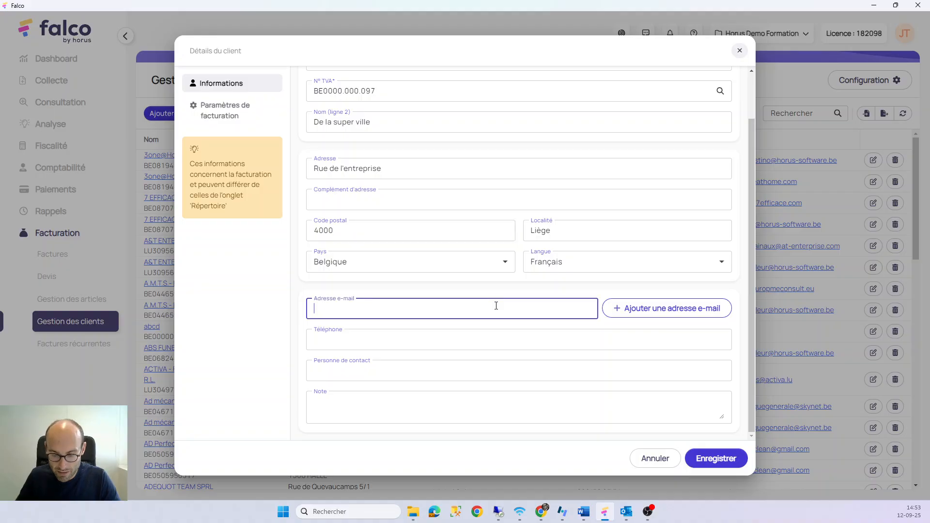
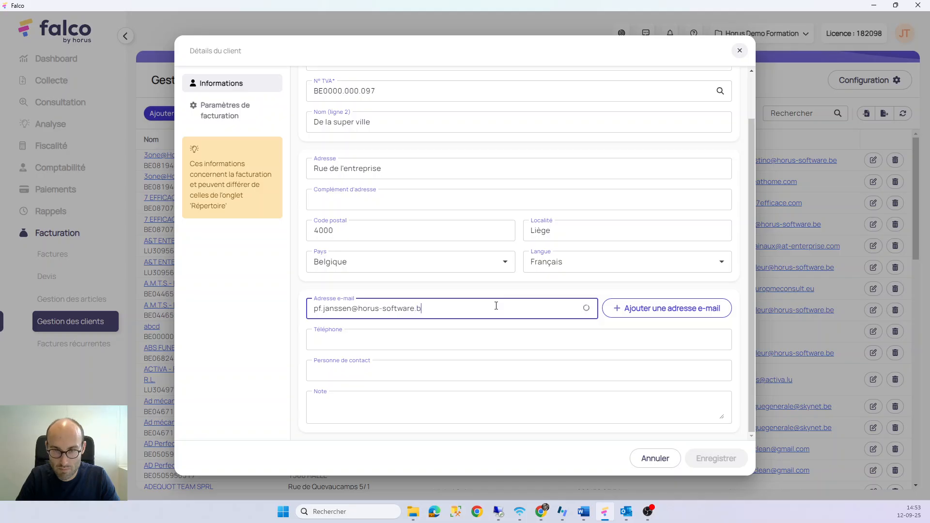
pyautogui.click(475, 342)
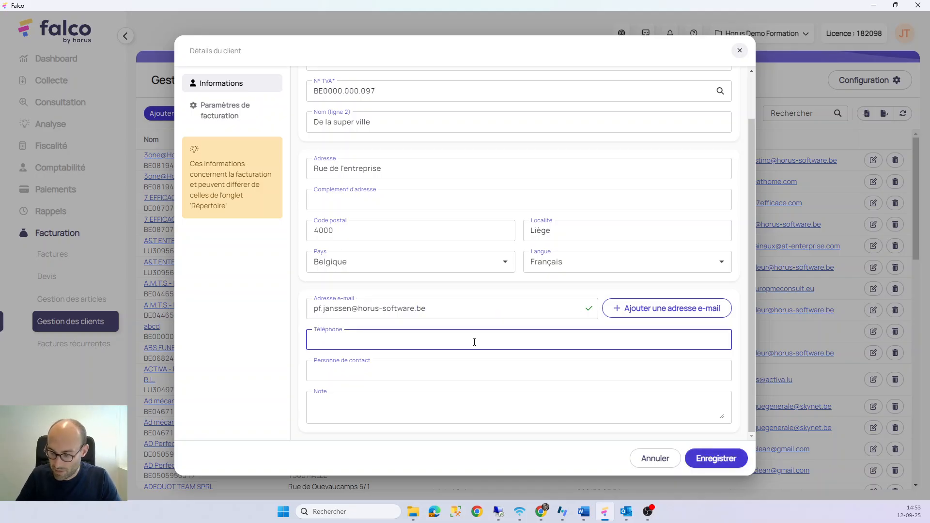
pyautogui.write('123456789')
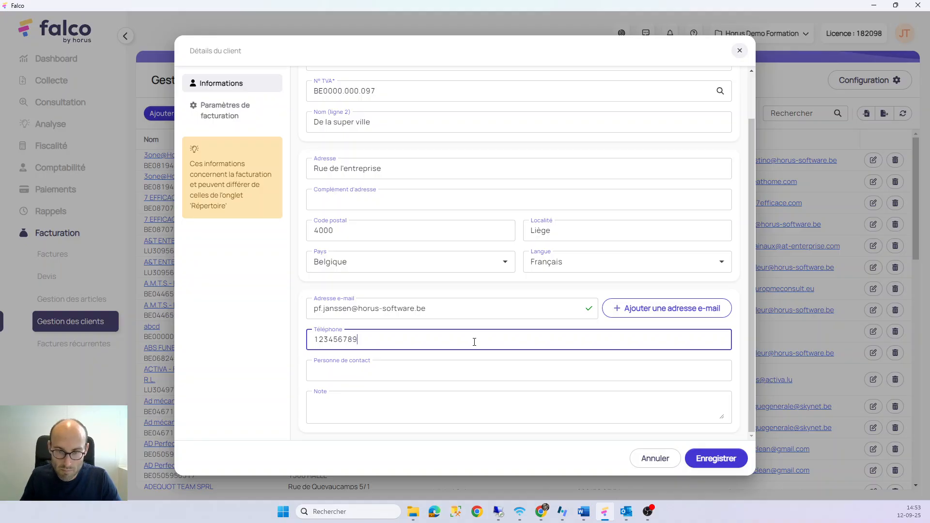
# Pass the contact person and note fields and show the Paramètres de facturation tab
pyautogui.click(423, 369)
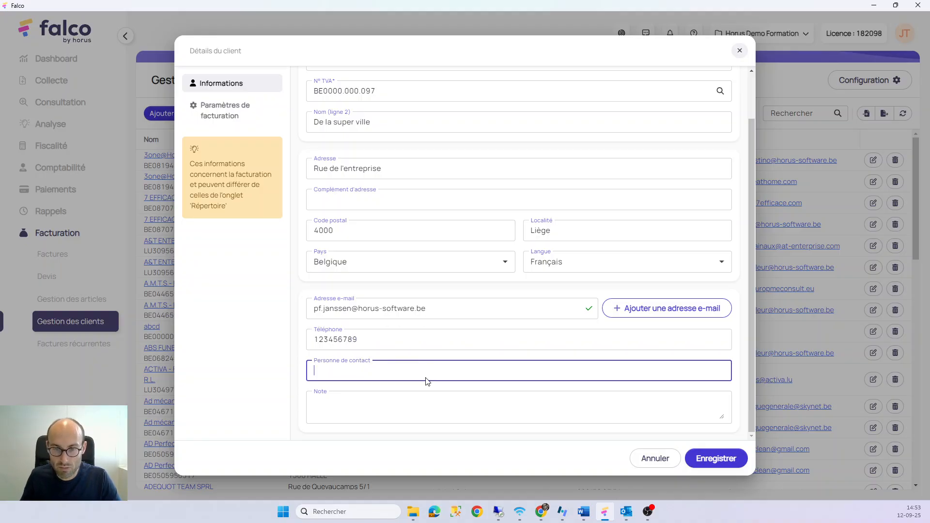
pyautogui.click(395, 398)
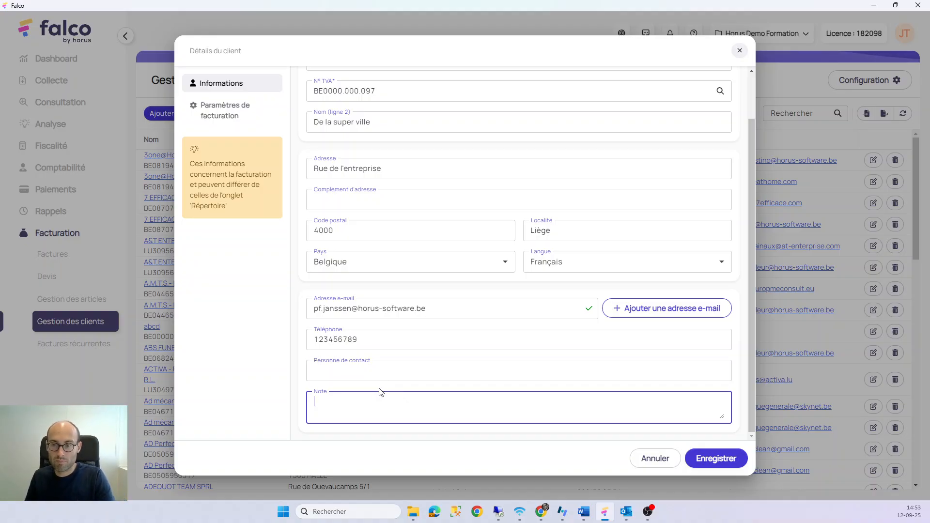
pyautogui.click(216, 120)
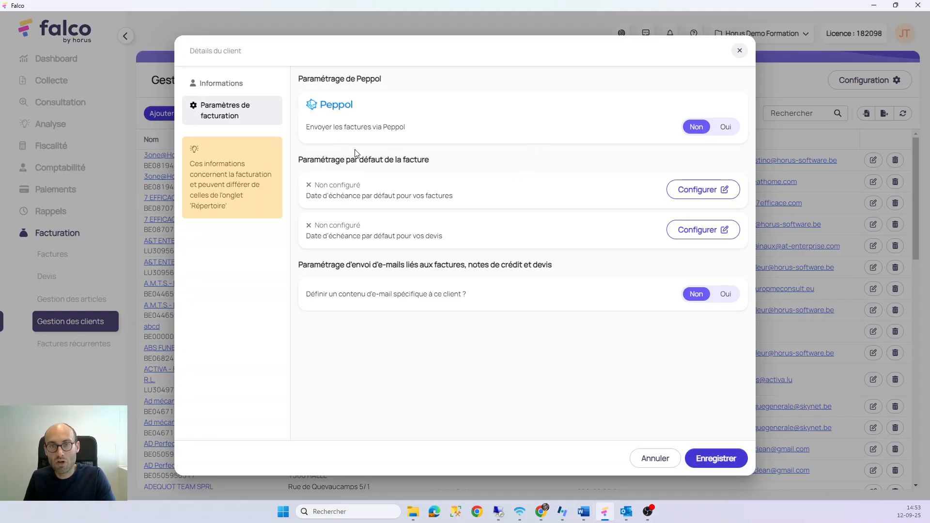
# Set 'Envoyer les factures via Peppol' to Oui for the new client
pyautogui.click(722, 129)
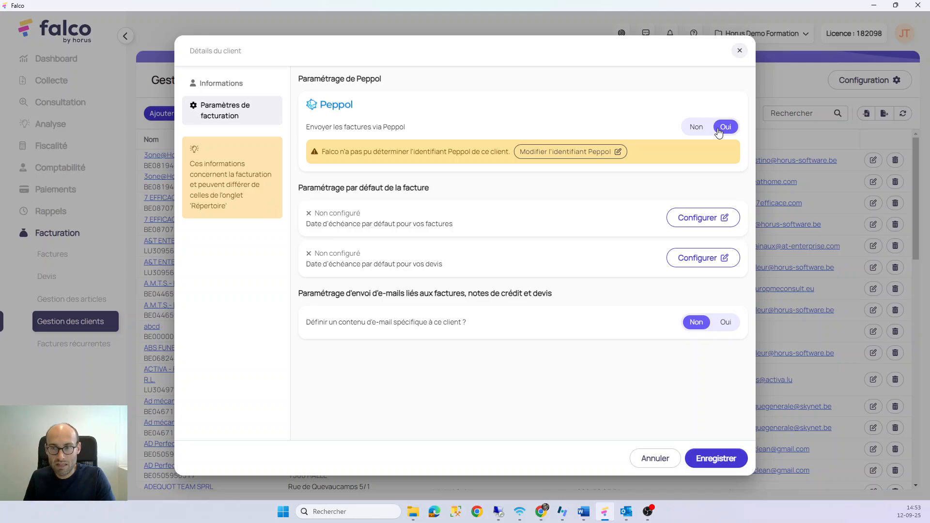
pyautogui.click(569, 162)
pyautogui.click(551, 151)
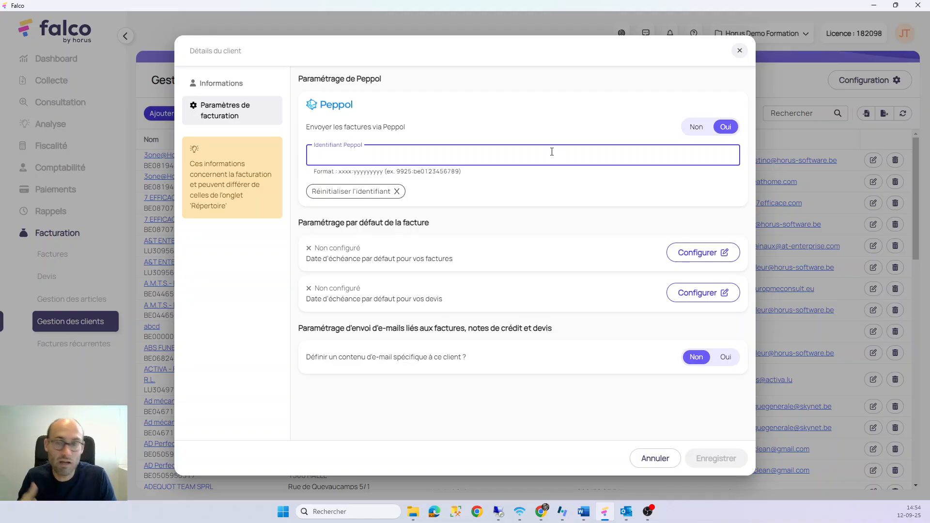
pyautogui.moveTo(400, 171); pyautogui.dragTo(439, 172)
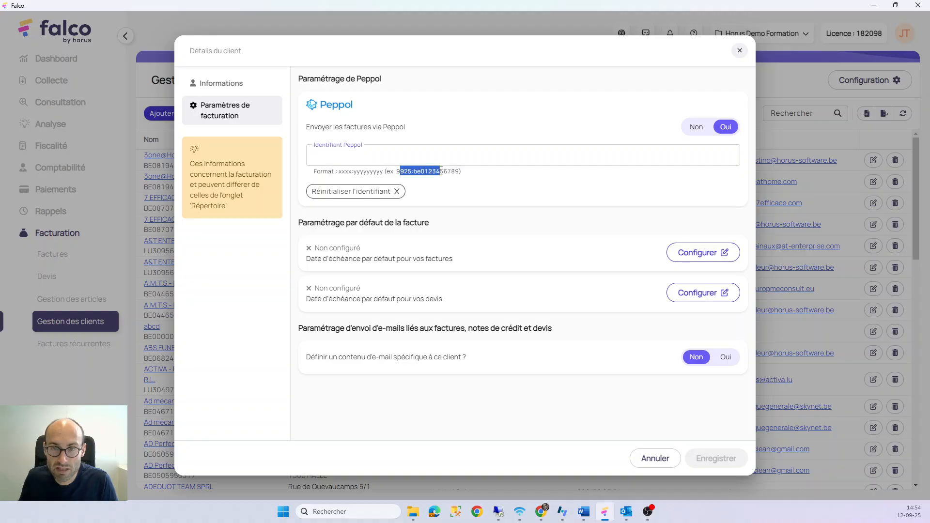
pyautogui.click(463, 178)
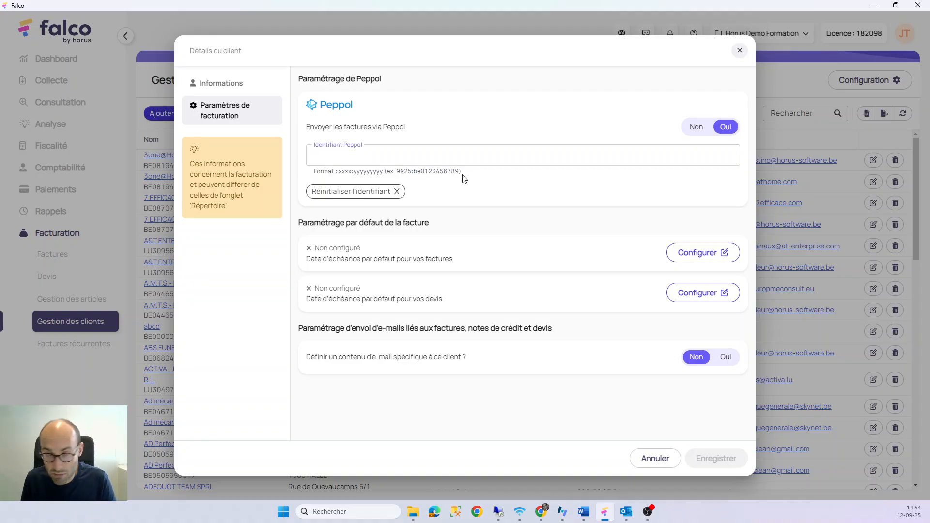
pyautogui.click(369, 193)
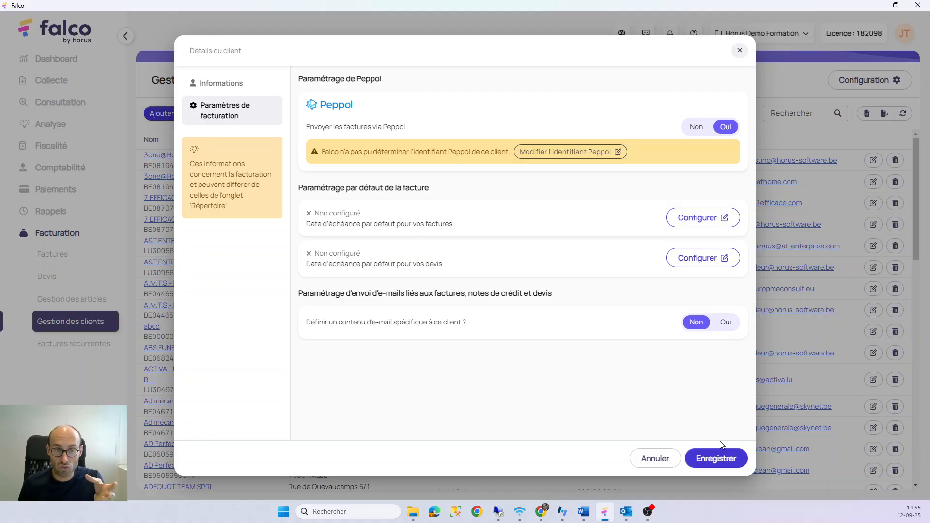
# Cancel the new client form and open ATLANTIC CONSULTING from the client list
pyautogui.click(681, 457)
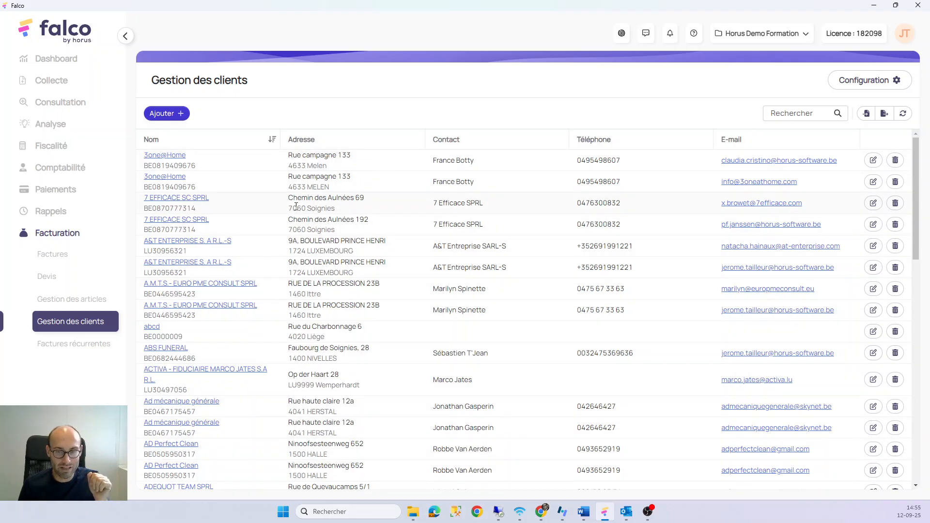
pyautogui.scroll(-2, 305, 255)
pyautogui.scroll(-20, 306, 255)
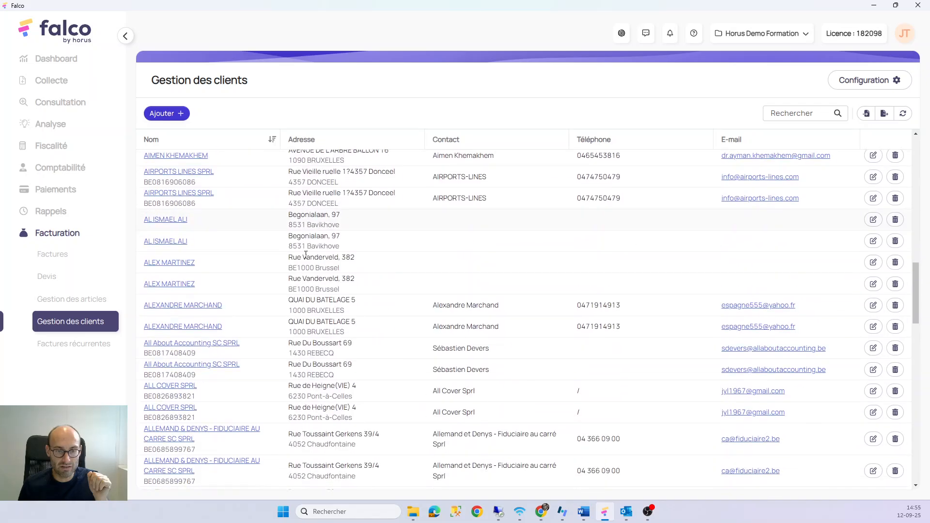
pyautogui.scroll(-20, 306, 255)
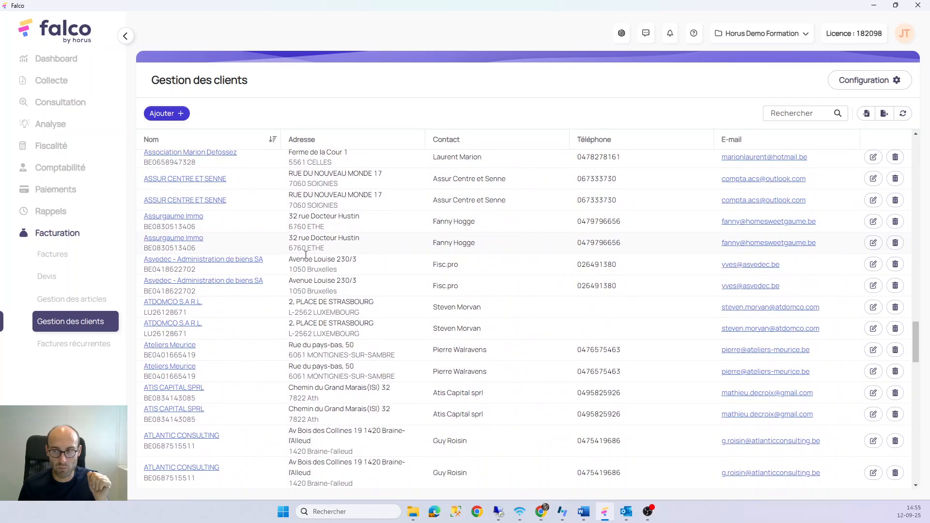
pyautogui.scroll(-2, 306, 255)
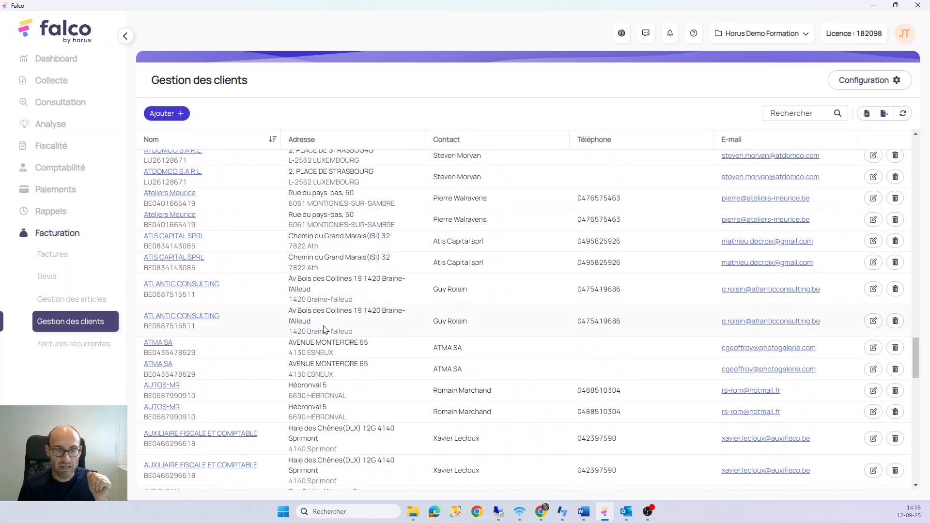
pyautogui.click(395, 324)
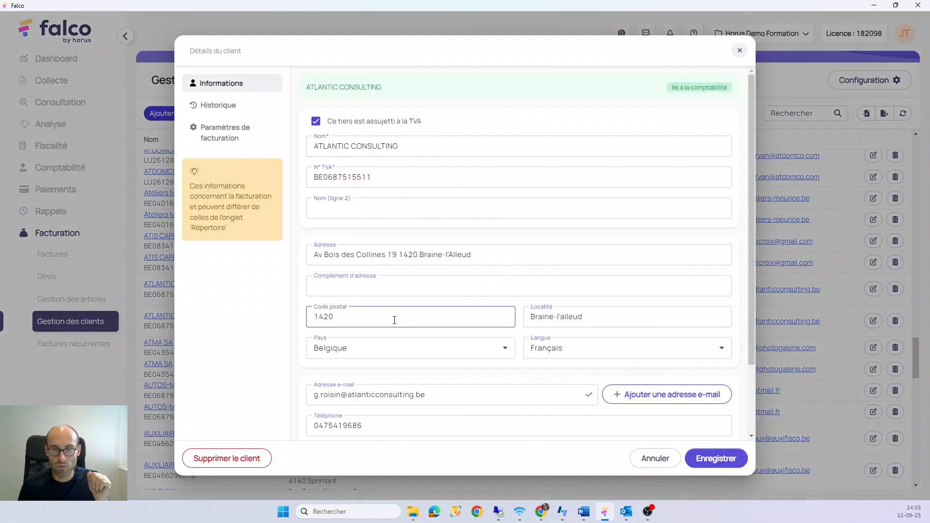
# Select the ATLANTIC CONSULTING name and open its Paramètres de facturation
pyautogui.click(452, 294)
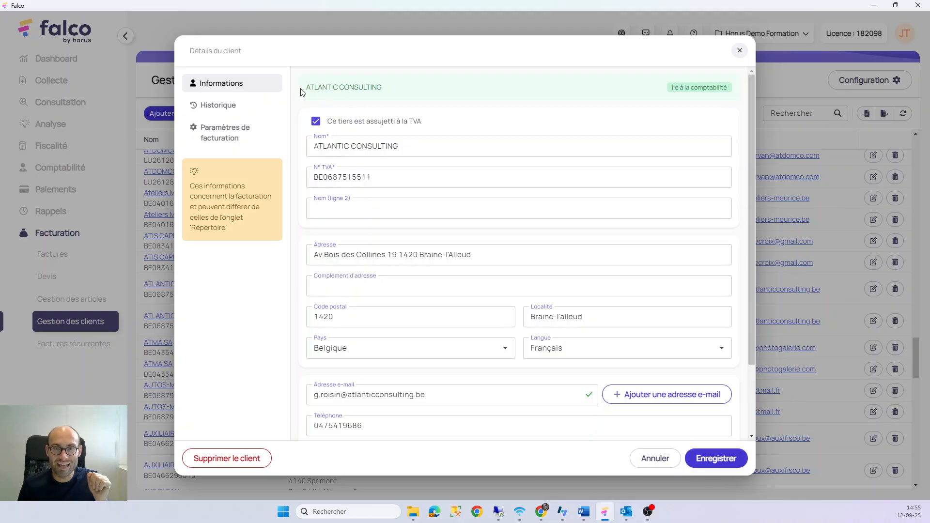
pyautogui.moveTo(305, 88); pyautogui.dragTo(393, 87)
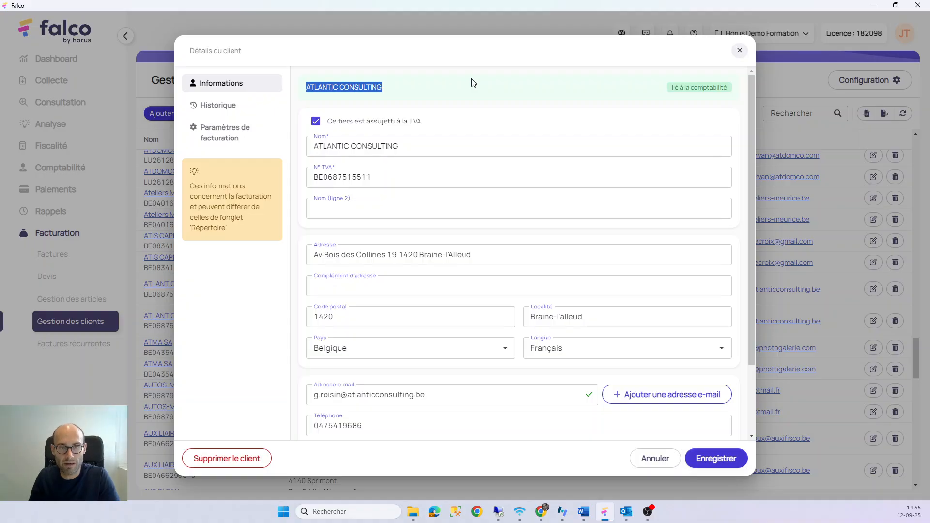
pyautogui.scroll(-2, 454, 107)
pyautogui.scroll(2, 455, 111)
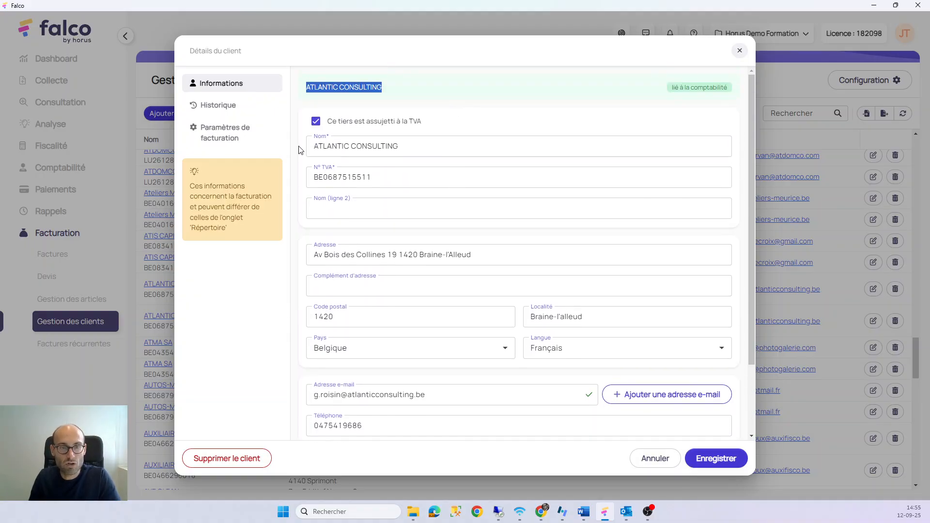
pyautogui.click(247, 134)
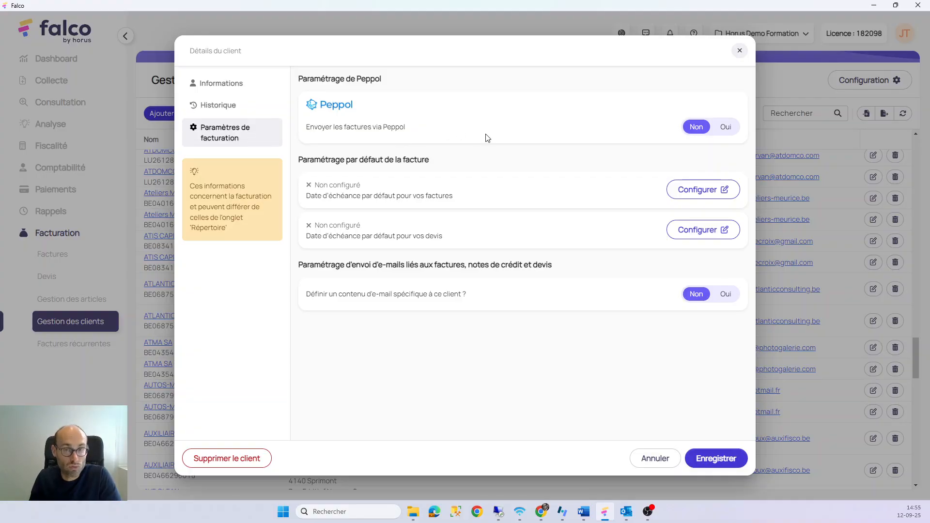
# Toggle Peppol sending to Oui and back to Non, then view the empty Historique
pyautogui.click(725, 129)
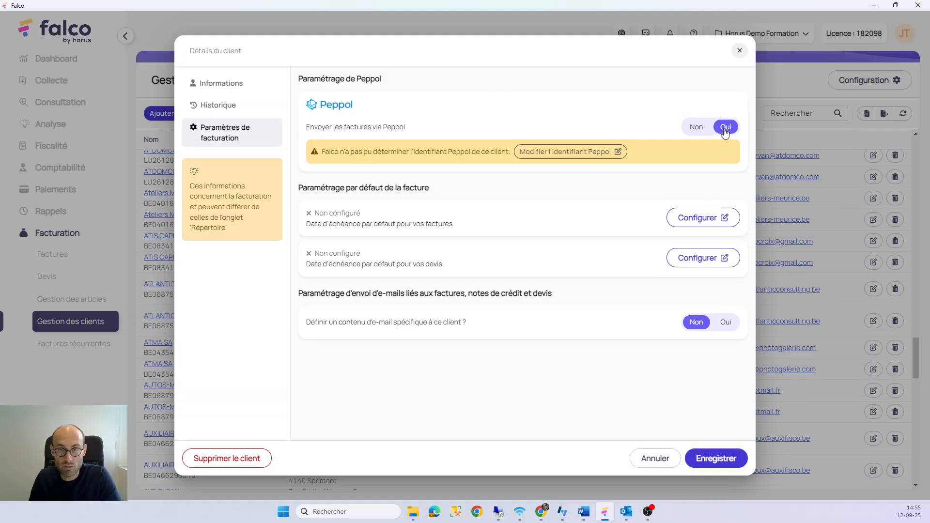
pyautogui.click(696, 128)
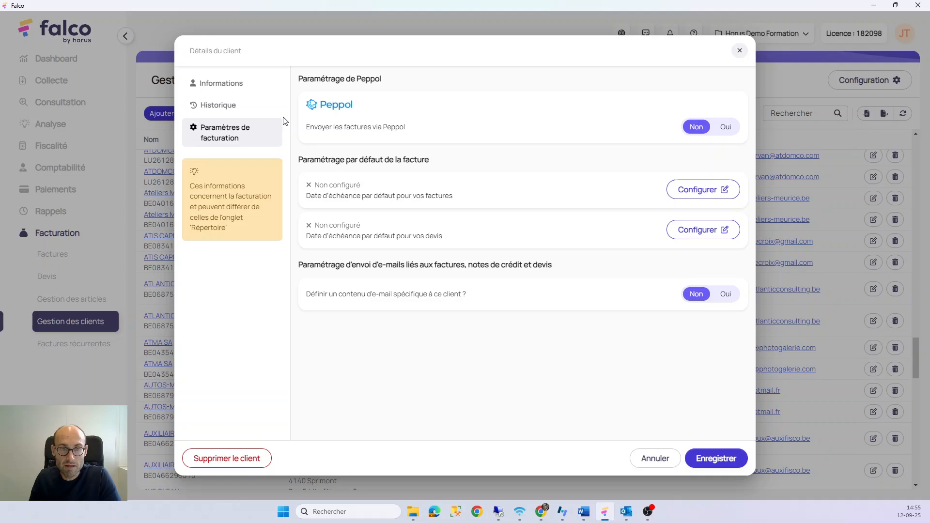
pyautogui.click(249, 108)
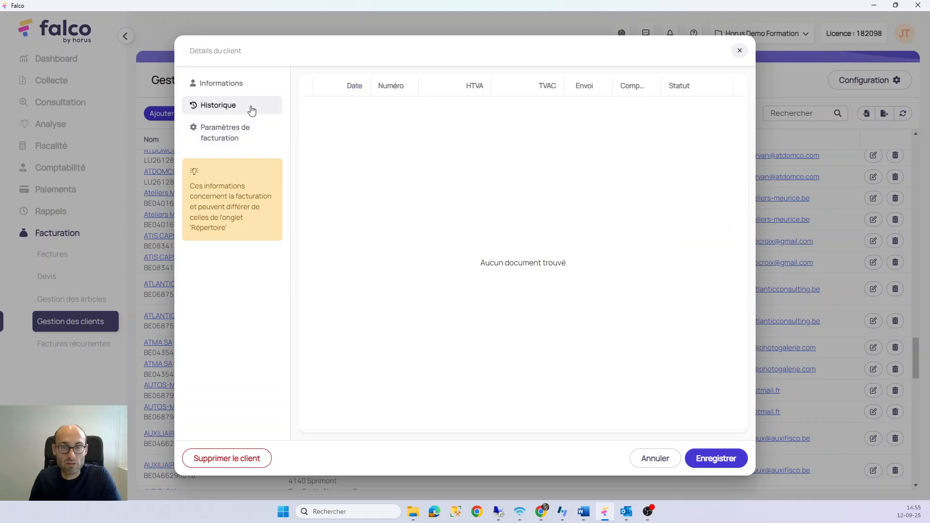
# Close ATLANTIC CONSULTING's Détails du client dialog
pyautogui.click(739, 52)
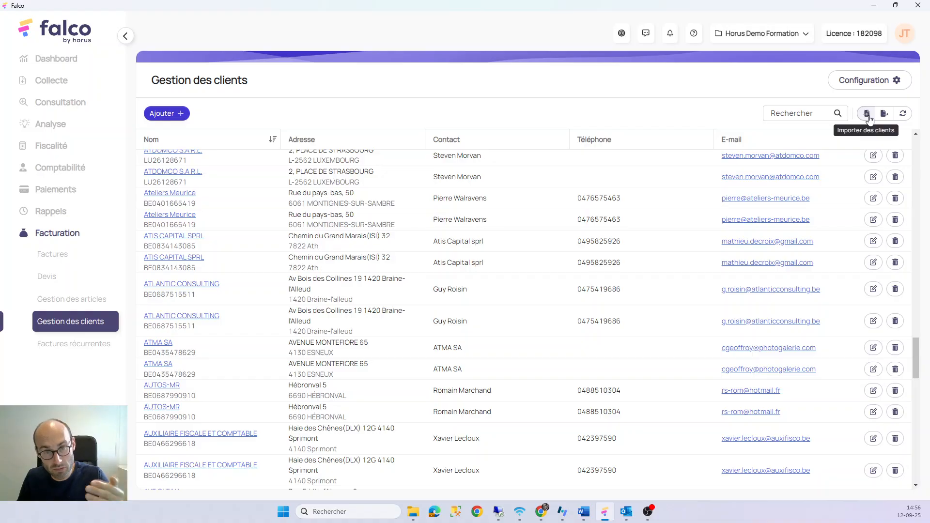
# Review the Import des clients columns, including Nom and Numéro TVA with country prefix, then close it
pyautogui.click(867, 115)
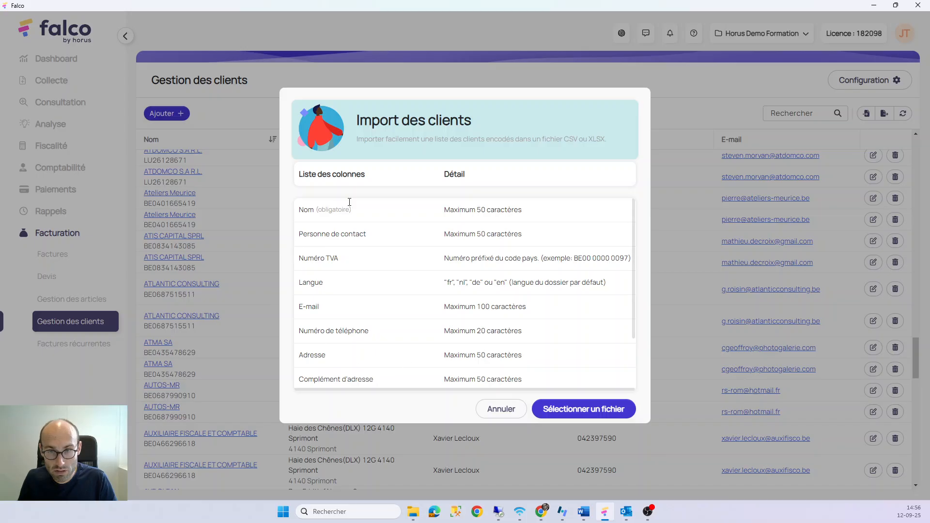
pyautogui.scroll(-2, 406, 215)
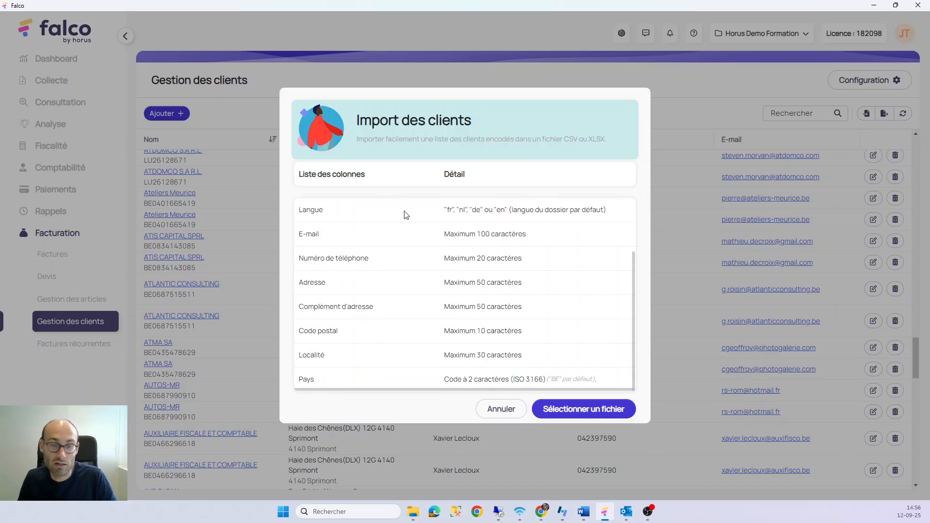
pyautogui.scroll(3, 406, 215)
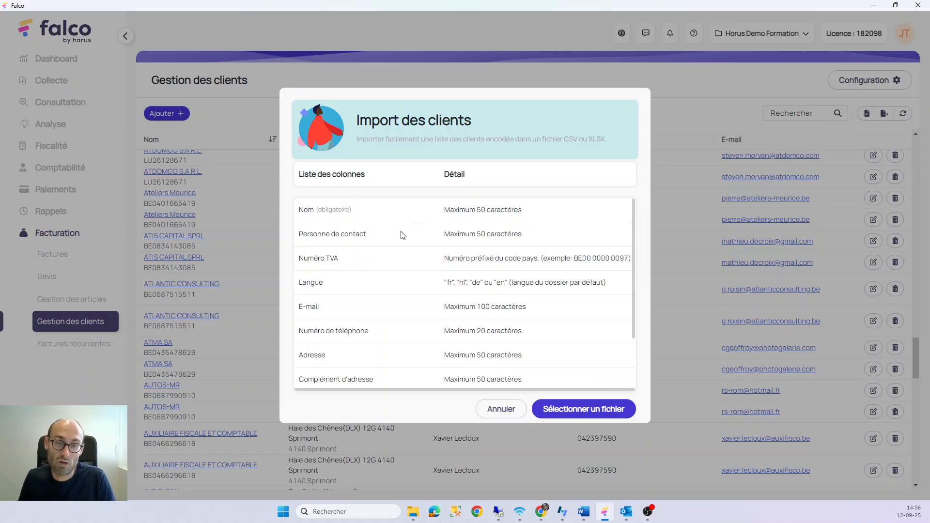
pyautogui.moveTo(304, 210); pyautogui.dragTo(344, 235)
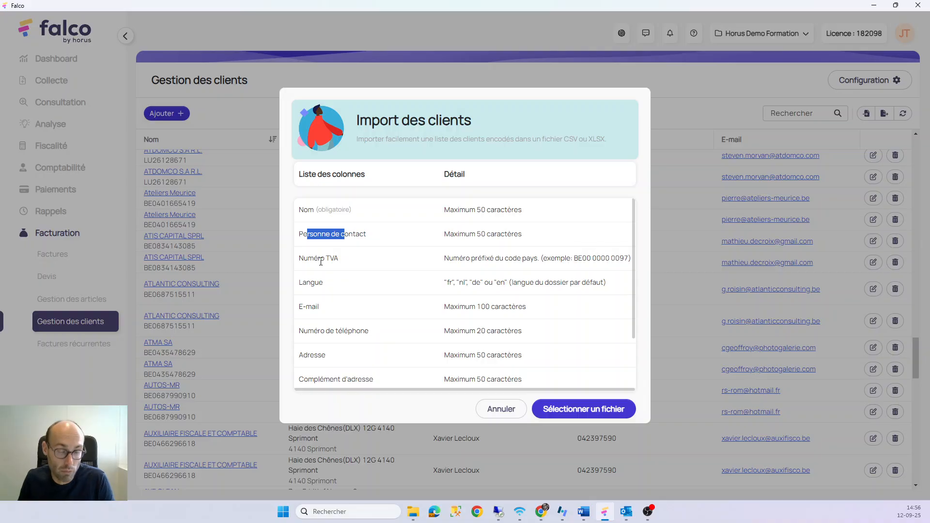
pyautogui.moveTo(304, 258); pyautogui.dragTo(331, 260)
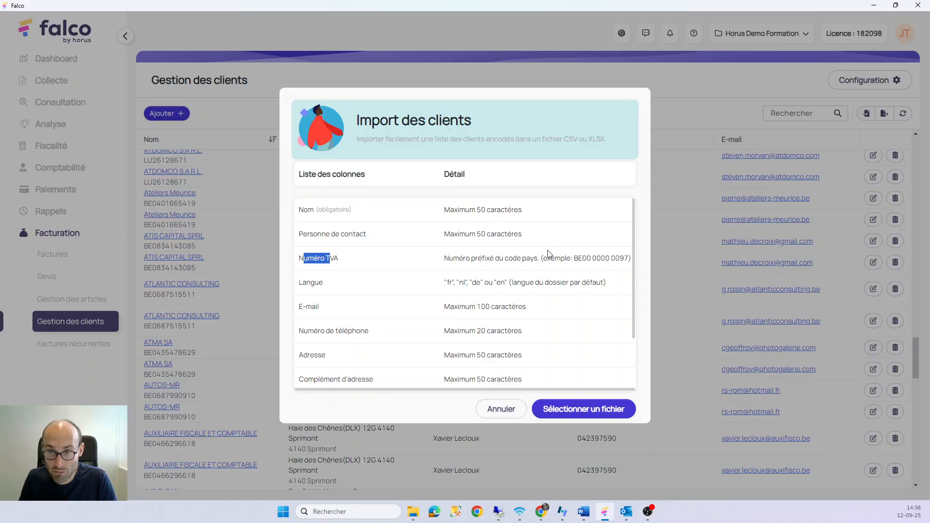
pyautogui.moveTo(575, 260); pyautogui.dragTo(584, 262)
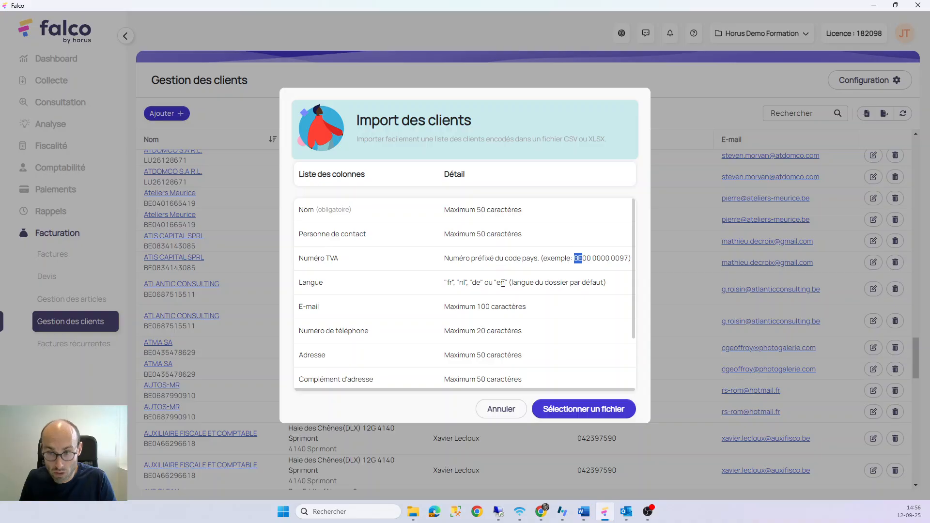
pyautogui.scroll(-1, 504, 282)
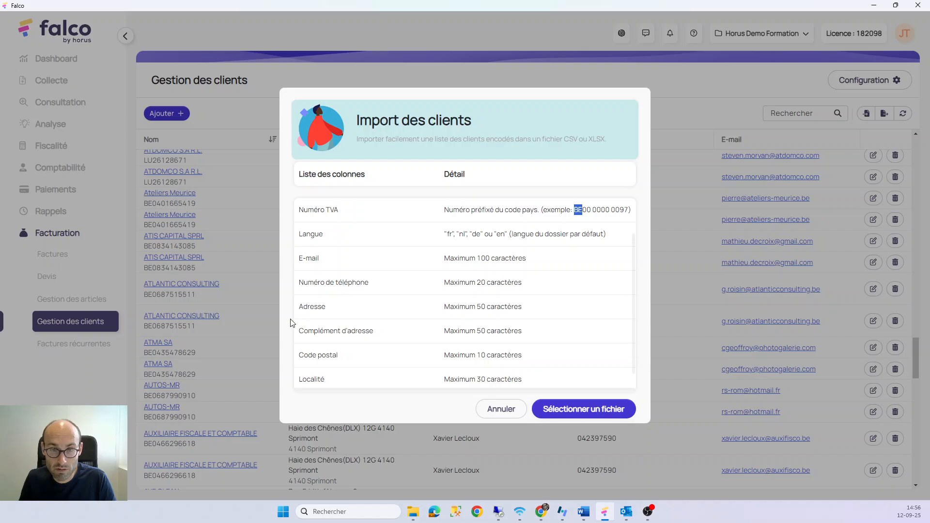
pyautogui.scroll(-1, 313, 345)
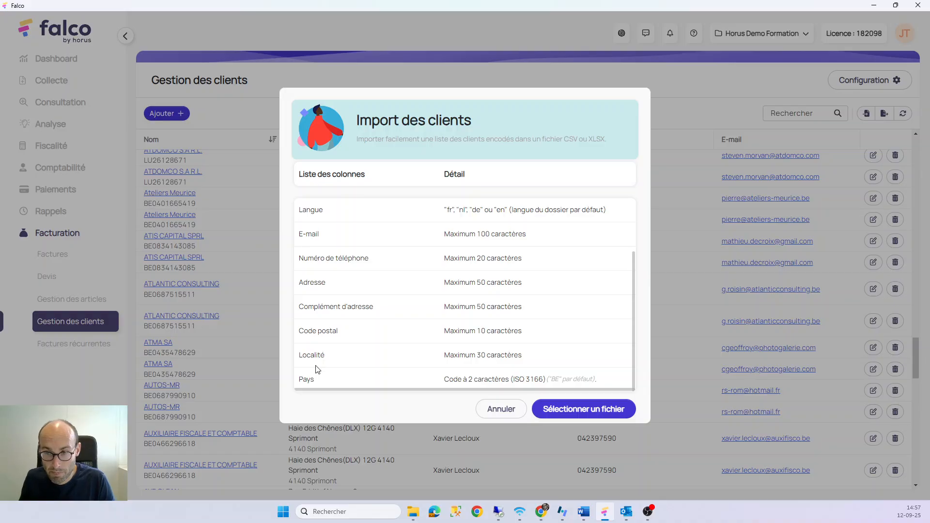
pyautogui.click(499, 411)
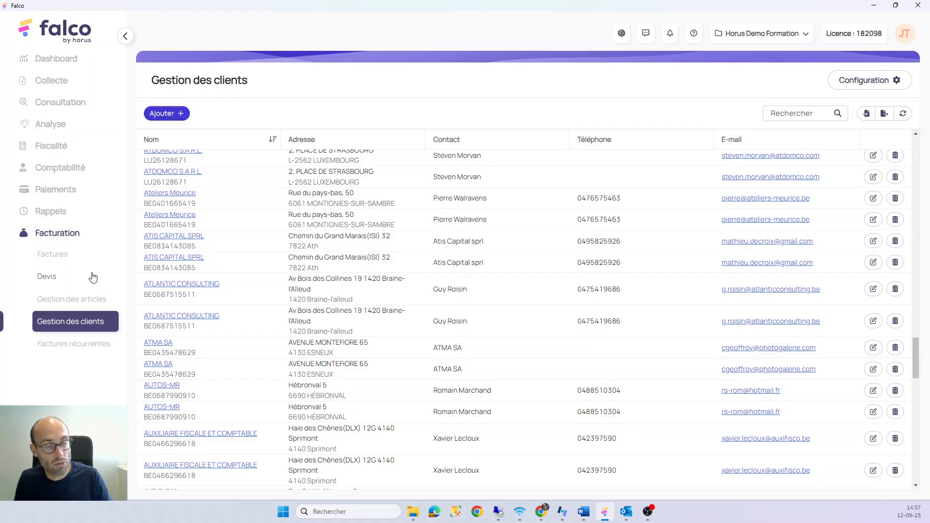
# Start a new invoice for CONFEDERATION EUROPEENNE DES PROPRIETAIRES FORESTIERS ASBL
pyautogui.click(68, 257)
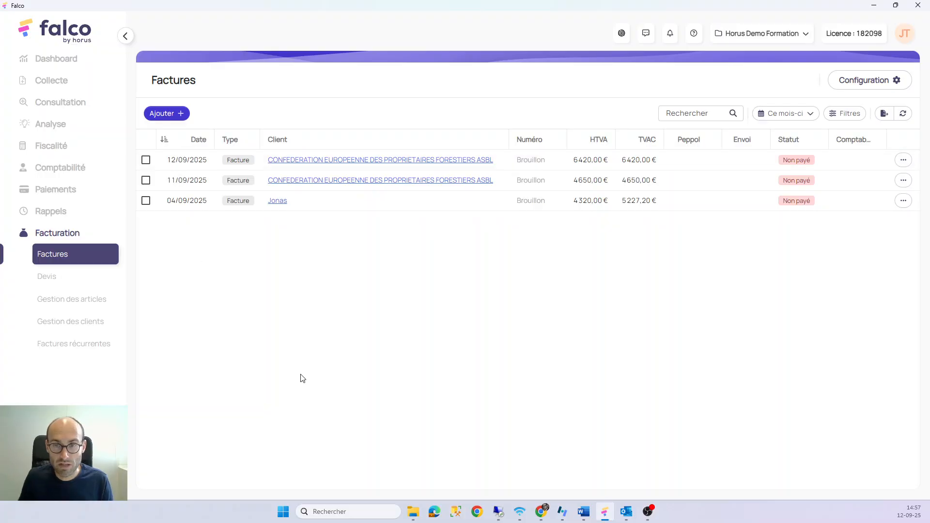
pyautogui.moveTo(172, 111)
pyautogui.click(145, 136)
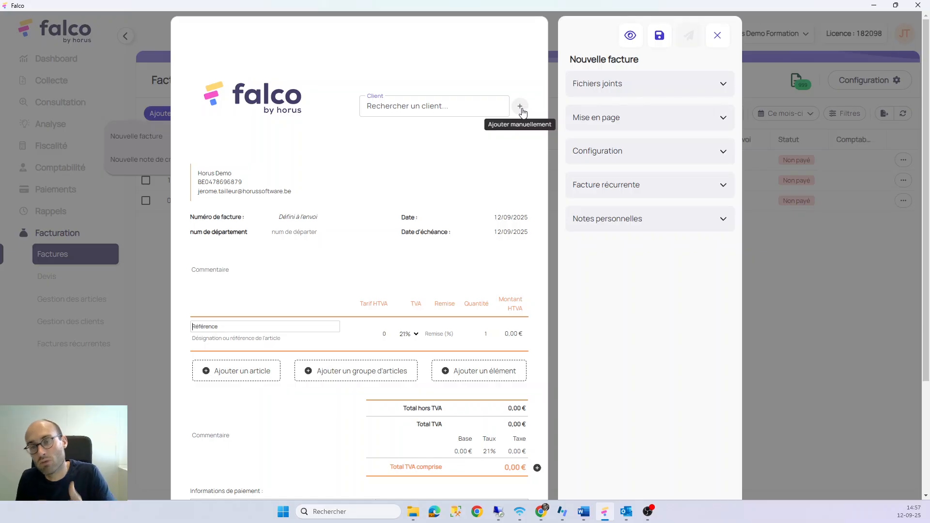
pyautogui.click(430, 111)
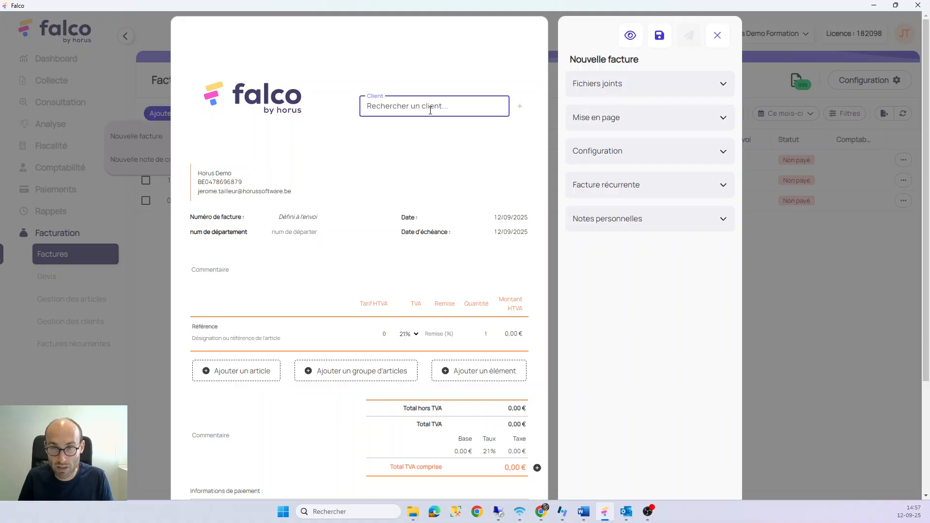
pyautogui.write('der')
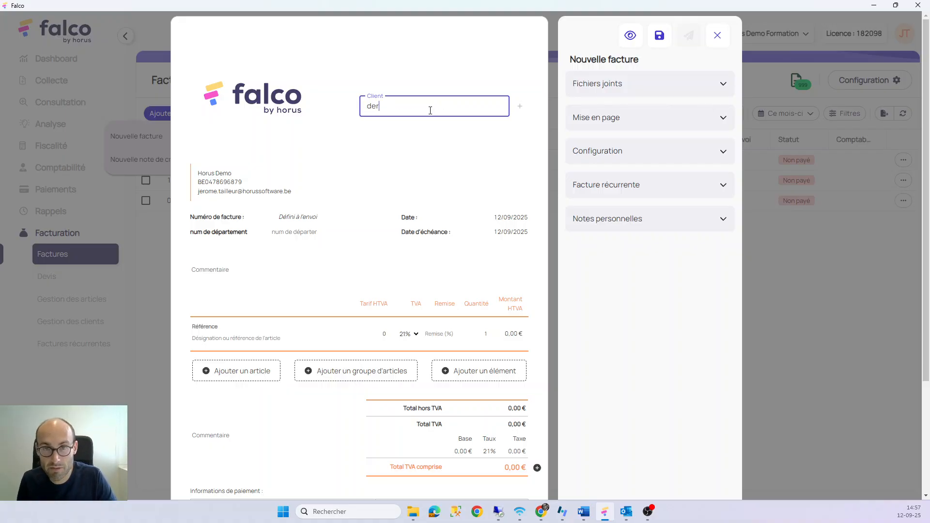
pyautogui.scroll(-3, 431, 145)
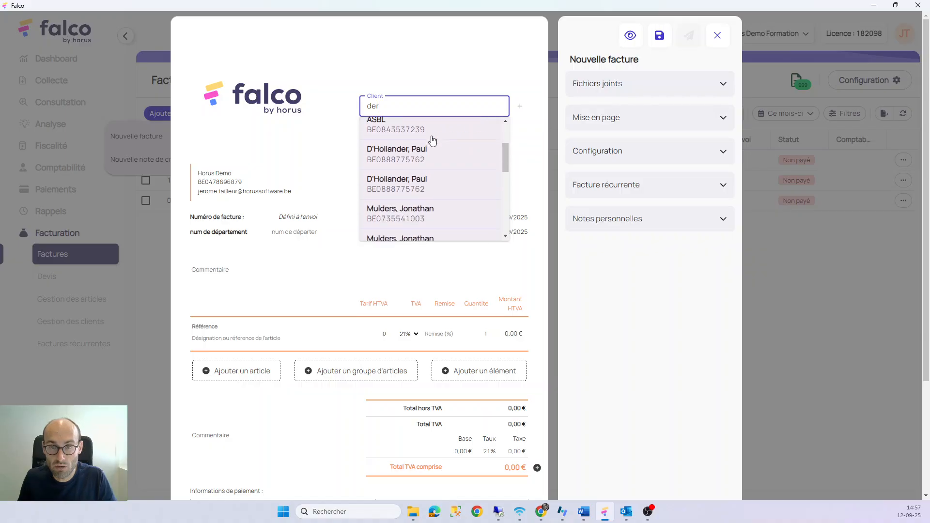
pyautogui.scroll(3, 432, 160)
pyautogui.click(432, 155)
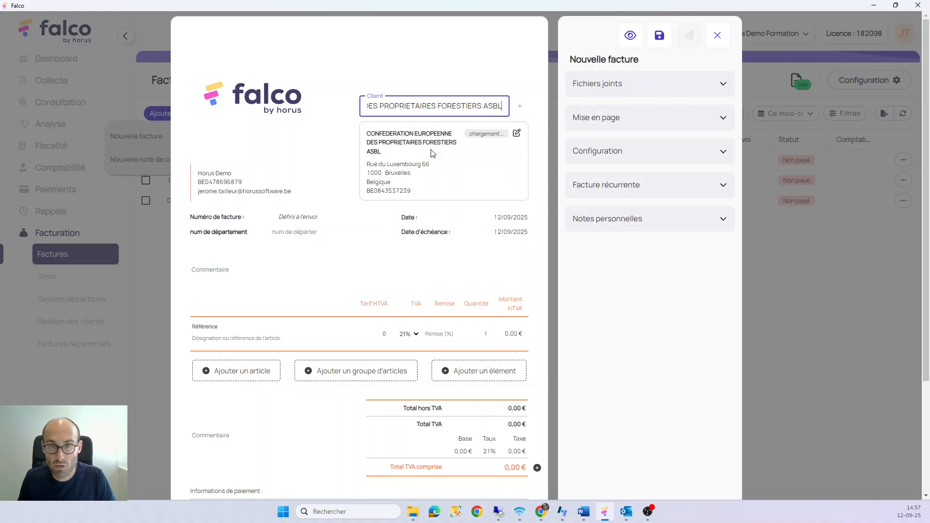
# Review the client's accounting synchronisation details, then cancel the window
pyautogui.moveTo(460, 136)
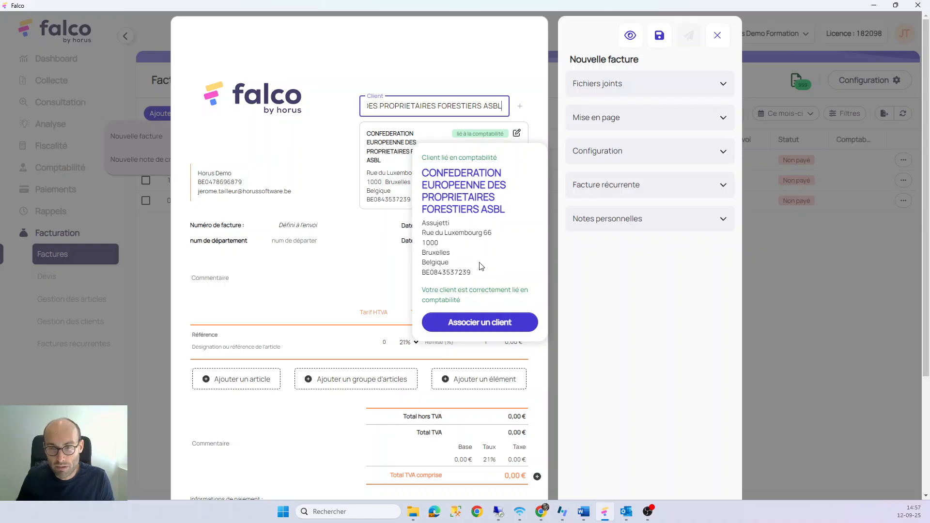
pyautogui.click(490, 322)
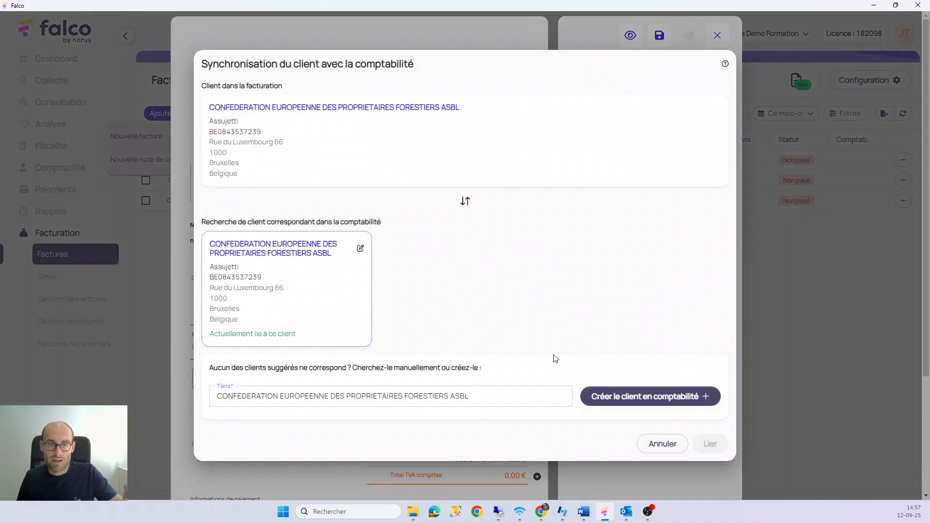
pyautogui.moveTo(249, 179); pyautogui.dragTo(207, 109)
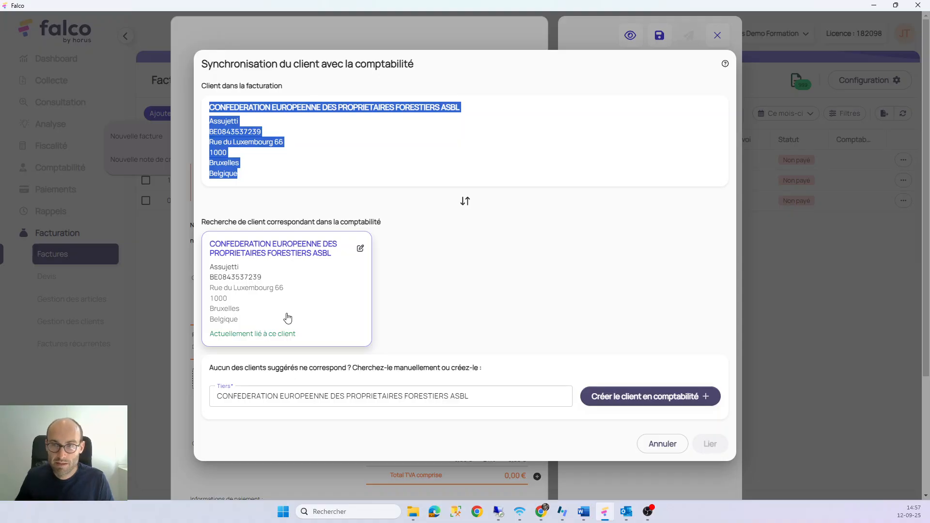
pyautogui.click(664, 445)
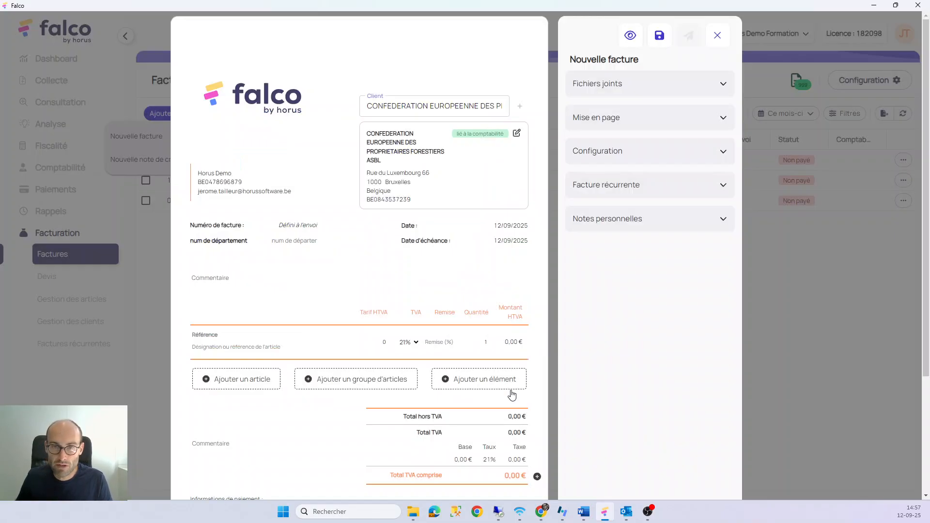
# Change the invoice client to a non-synchronised client found by name search
pyautogui.click(431, 105)
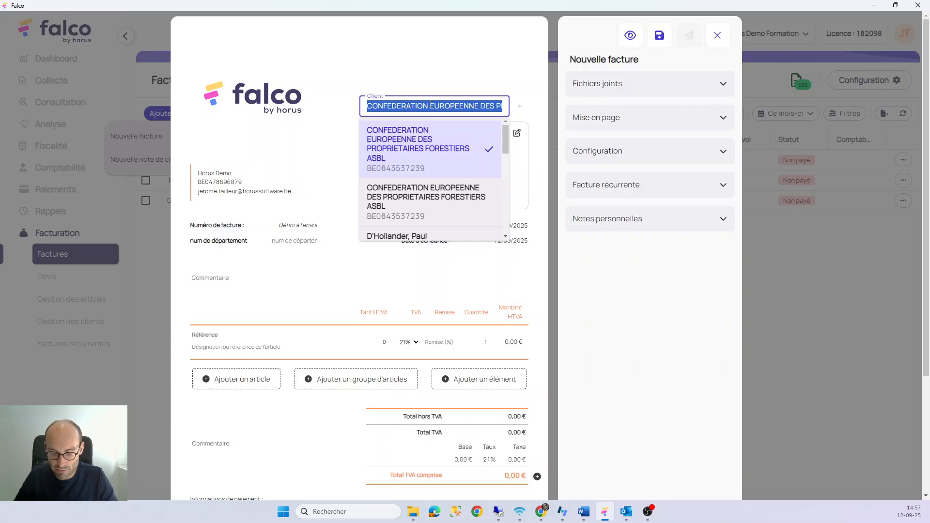
pyautogui.write('janssen')
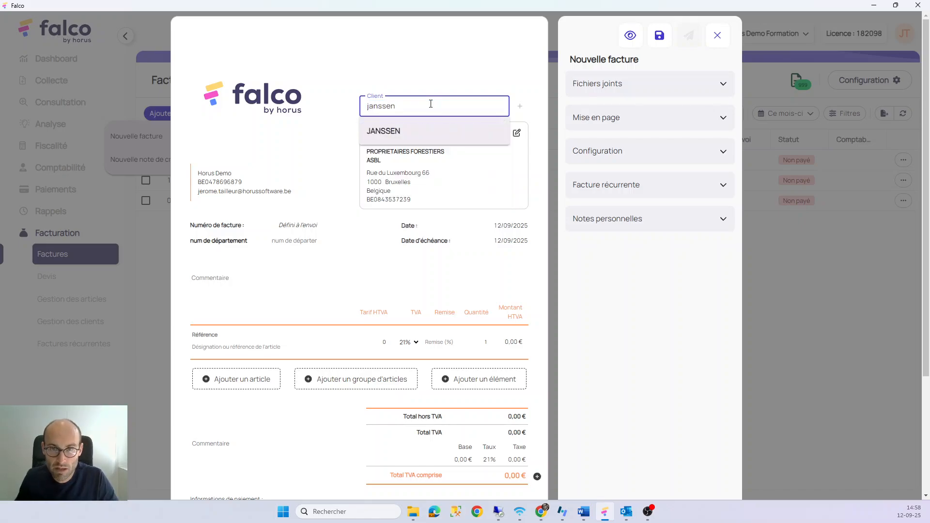
pyautogui.click(405, 135)
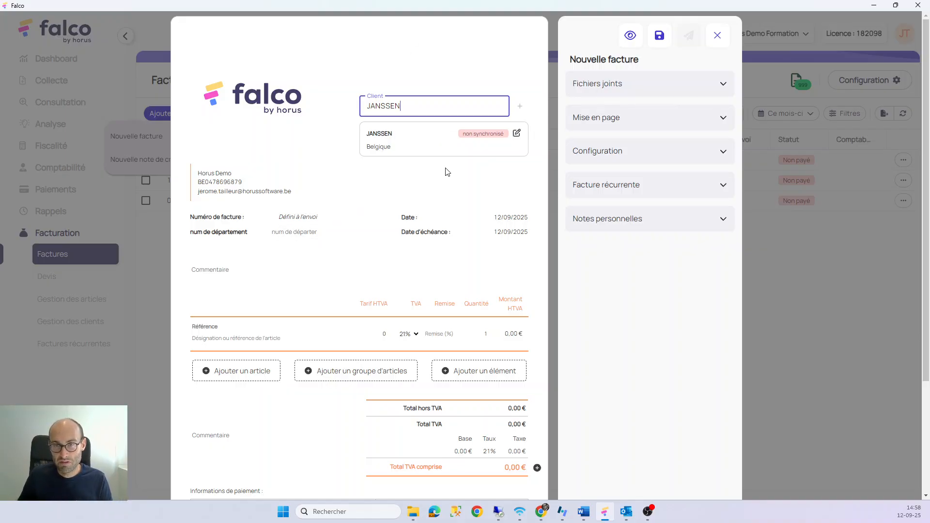
# Open Associer un client, read the synchronisation help, and cancel without linking
pyautogui.moveTo(478, 139)
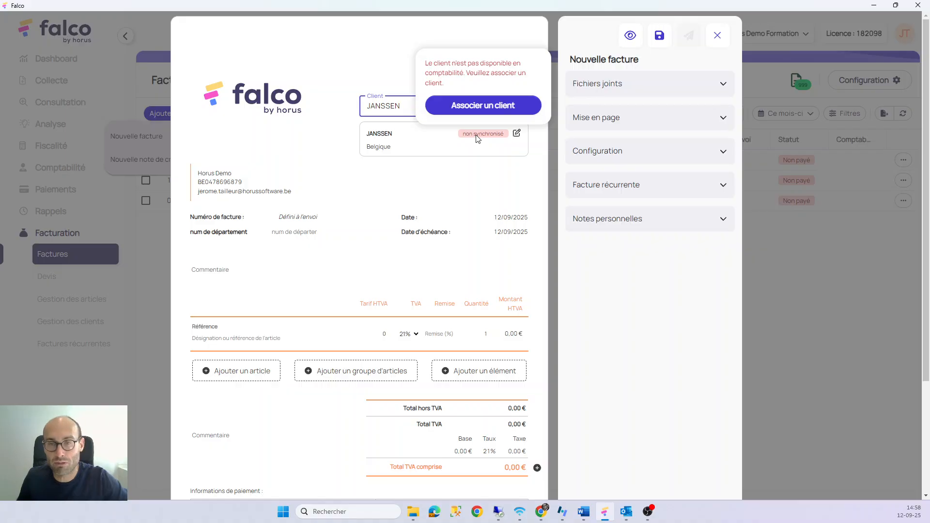
pyautogui.click(470, 106)
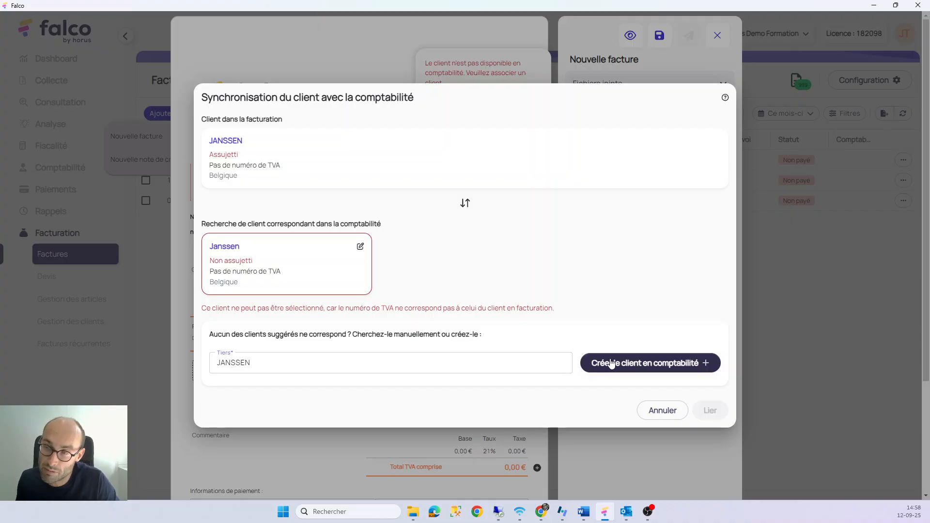
pyautogui.click(725, 98)
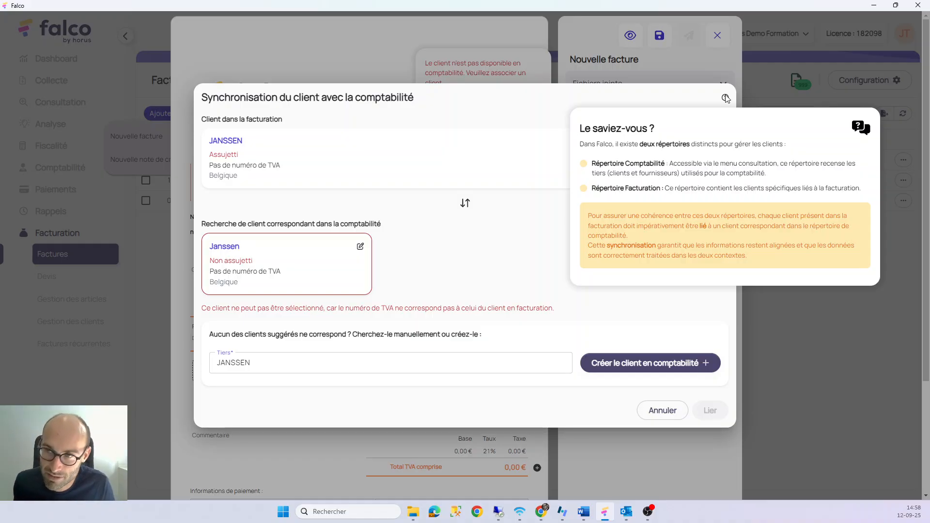
pyautogui.click(664, 410)
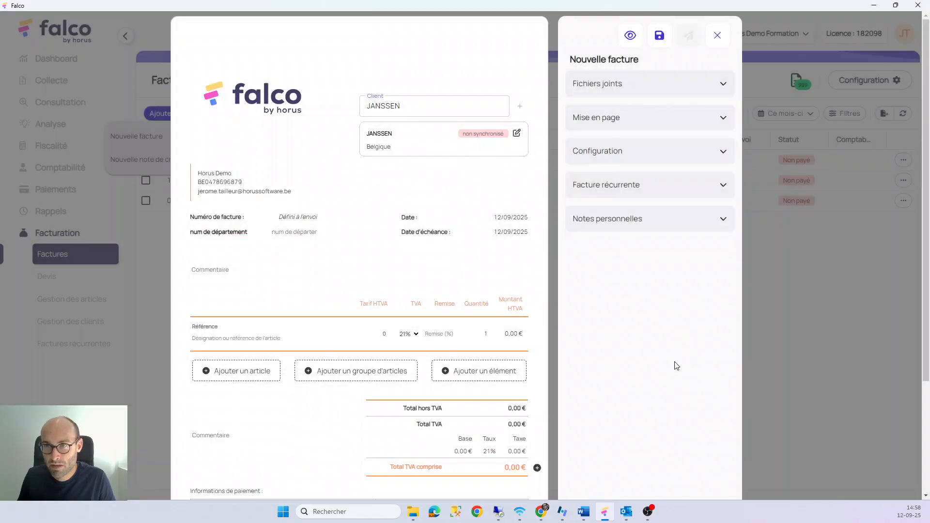
# Close the new invoice without saving, then show the Gestion des clients client list
pyautogui.click(717, 36)
pyautogui.click(547, 278)
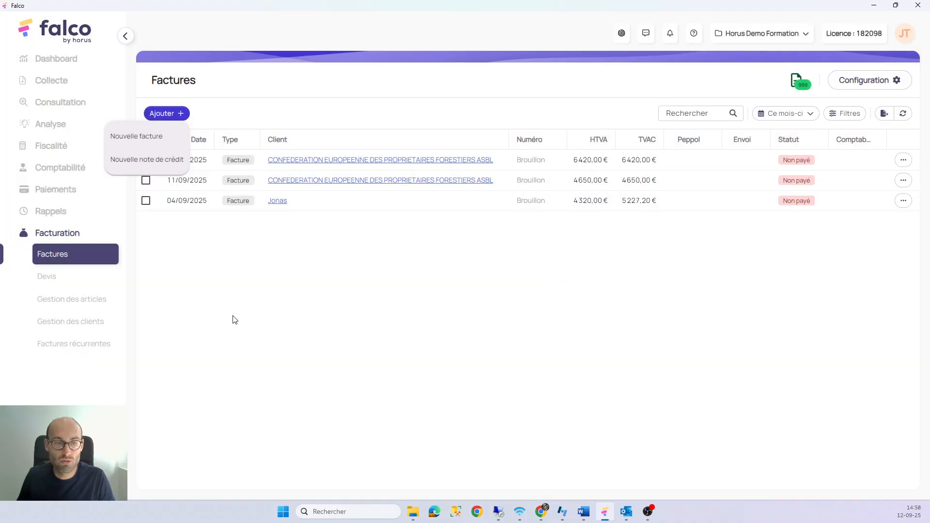
pyautogui.click(57, 322)
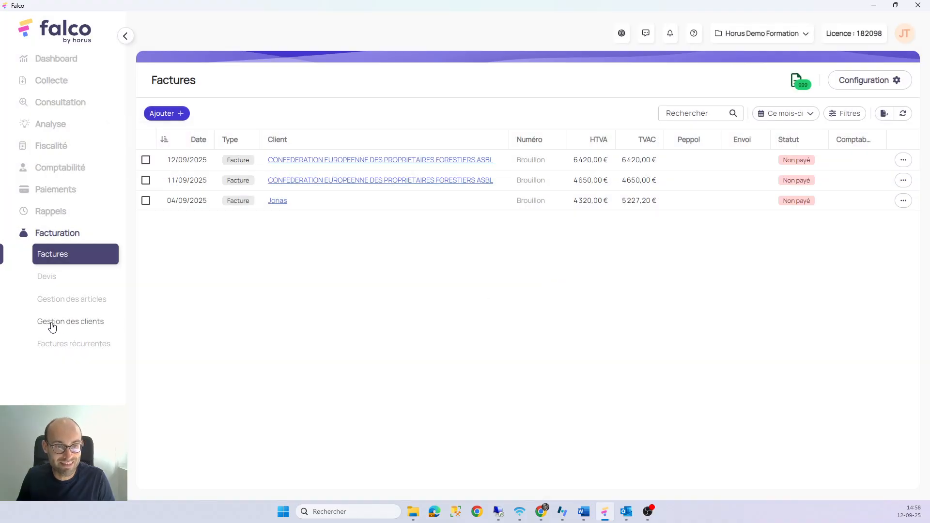
pyautogui.click(58, 324)
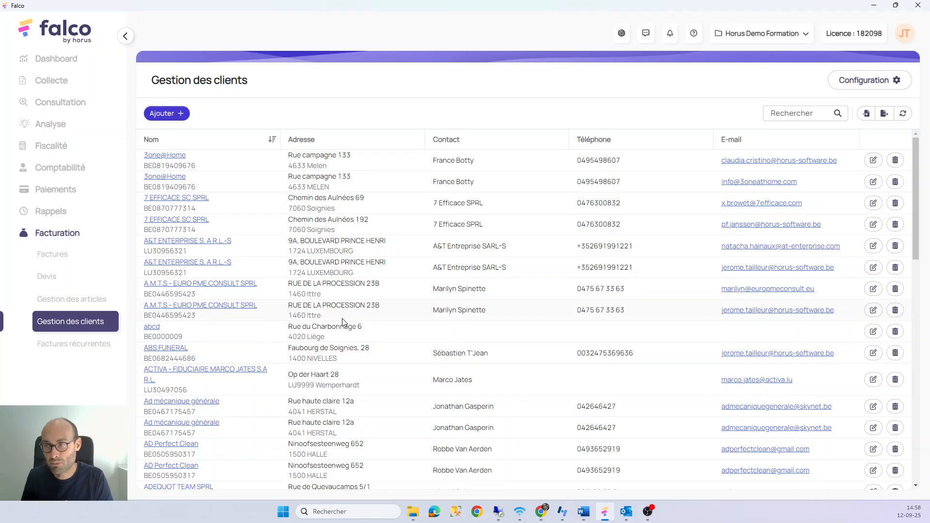